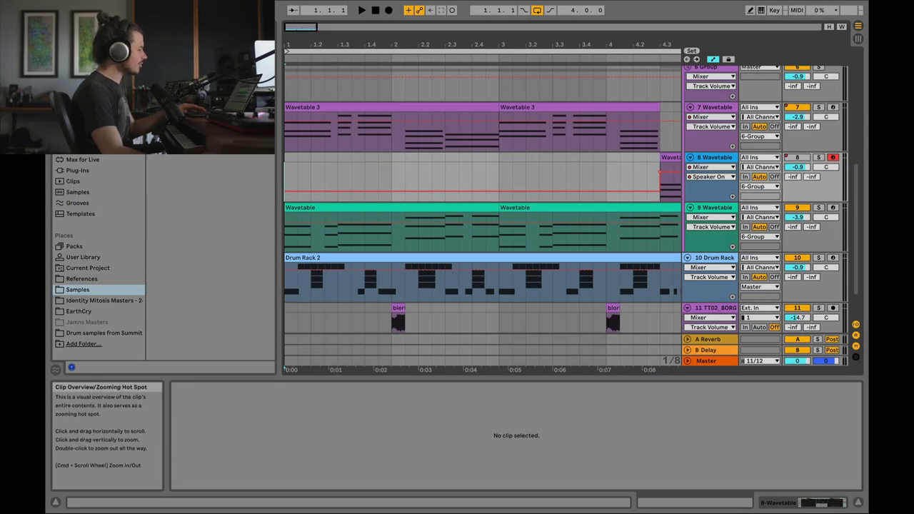
- Zoom out to the looped bars, select the loop's clips, then solo track 7 Wavetable and play
{"action": "left_click_drag", "start_coordinate": [306, 29], "coordinate": [305, 21]}
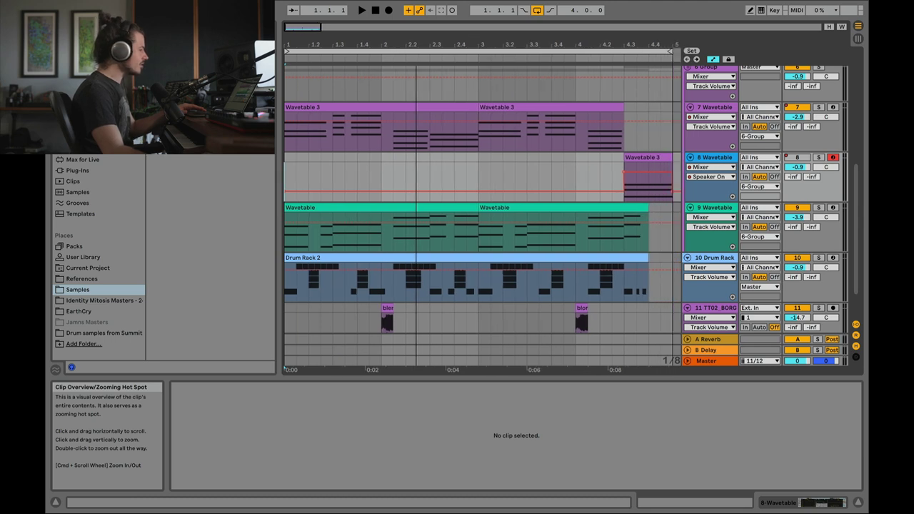
{"action": "left_click", "coordinate": [300, 51]}
{"action": "key", "text": "space"}
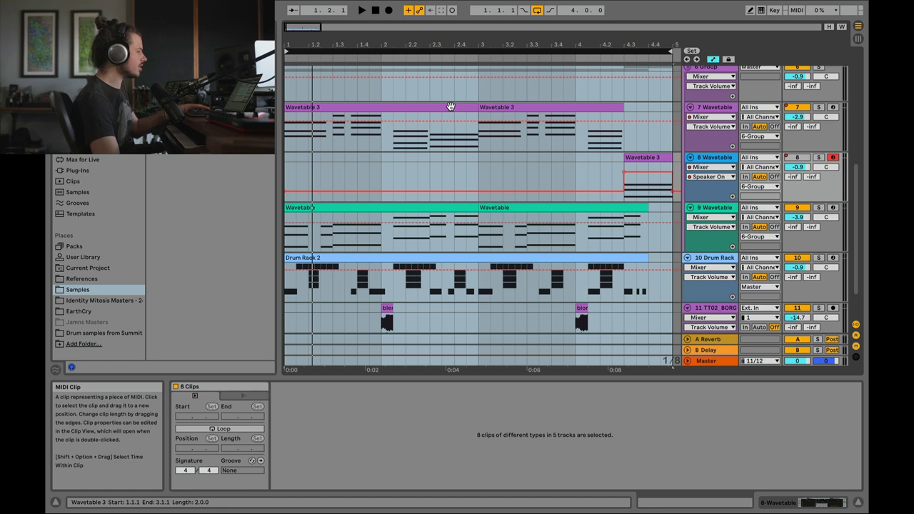
{"action": "left_click", "coordinate": [819, 107]}
{"action": "key", "text": "space"}
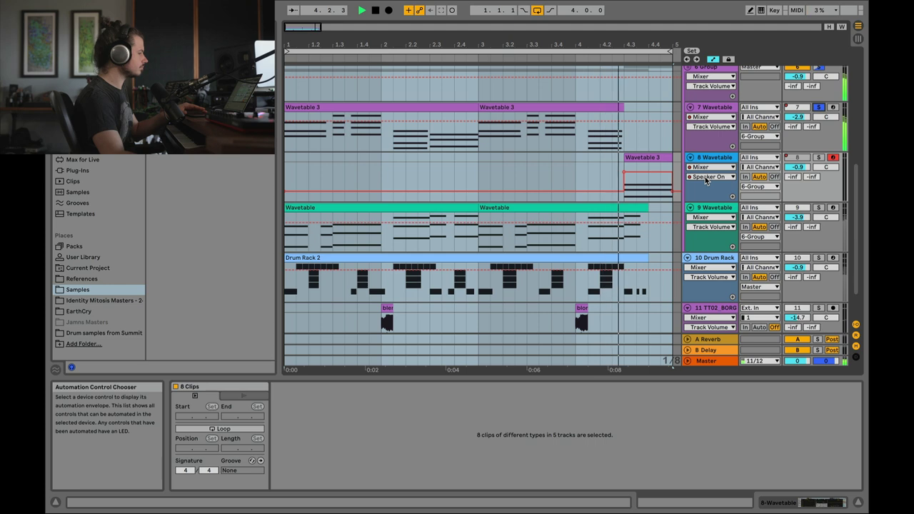
- Solo track 8 instead of track 7 and open its Wavetable 3 clip, playing it back
{"action": "key", "text": "space"}
{"action": "left_click", "coordinate": [819, 157]}
{"action": "double_click", "coordinate": [647, 167]}
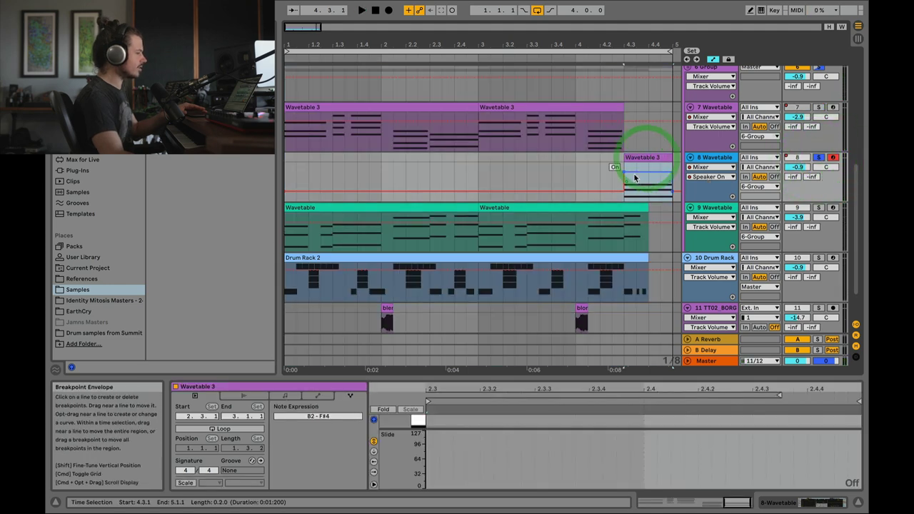
{"action": "key", "text": "space"}
{"action": "key", "text": "space"}
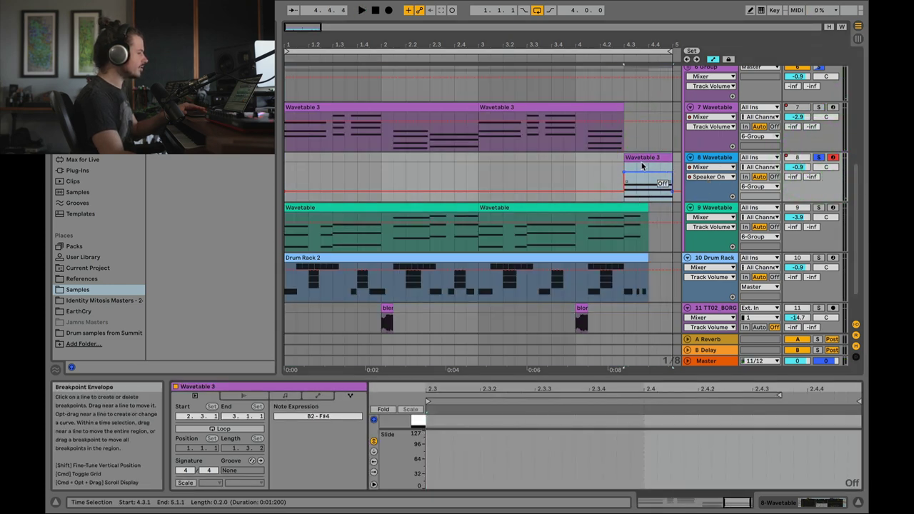
{"action": "left_click", "coordinate": [642, 157]}
- Enlarge the clip editor and scroll through the G3, E3 and C3 notes' pitch glides
{"action": "left_click_drag", "start_coordinate": [610, 378], "coordinate": [411, 125]}
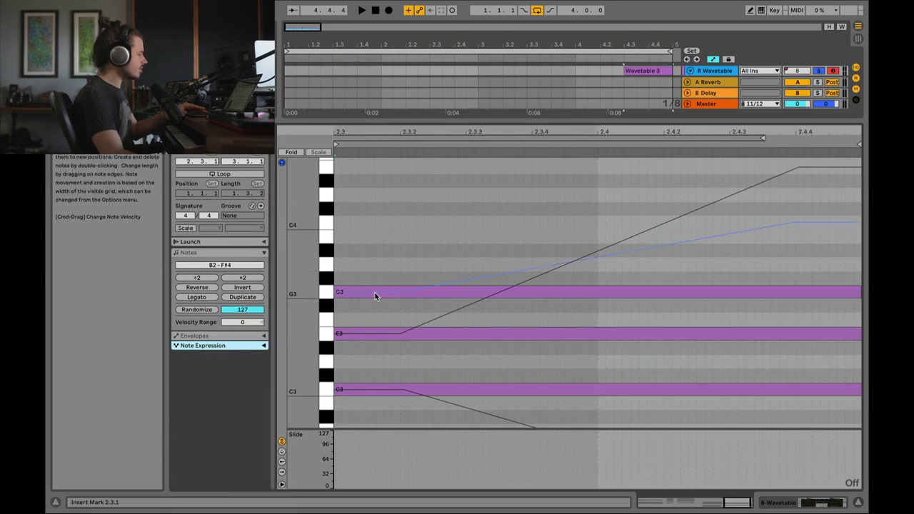
{"action": "left_click", "coordinate": [507, 300]}
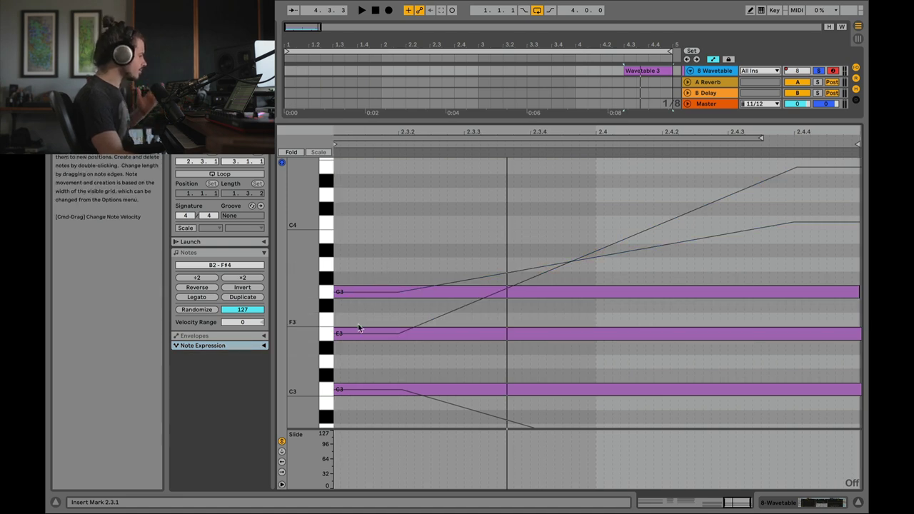
{"action": "scroll", "coordinate": [821, 308], "scroll_direction": "down", "scroll_amount": 5}
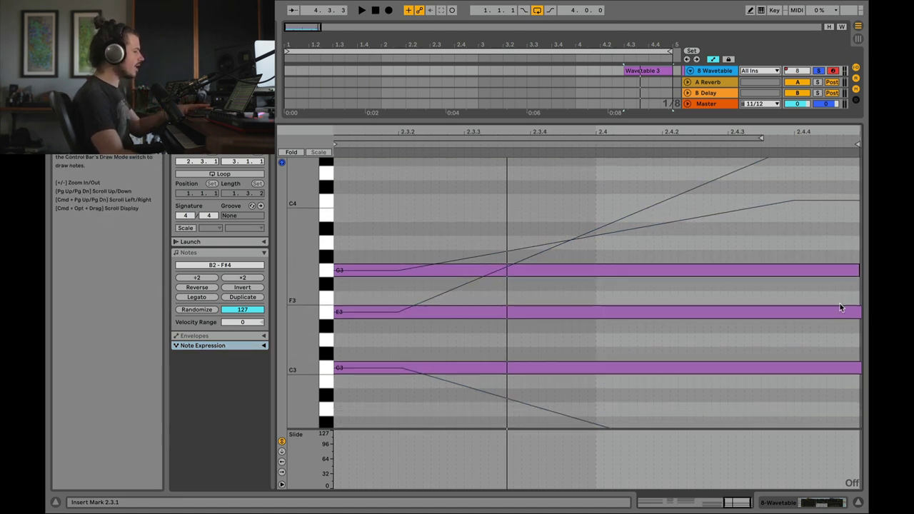
{"action": "scroll", "coordinate": [811, 320], "scroll_direction": "down", "scroll_amount": 2}
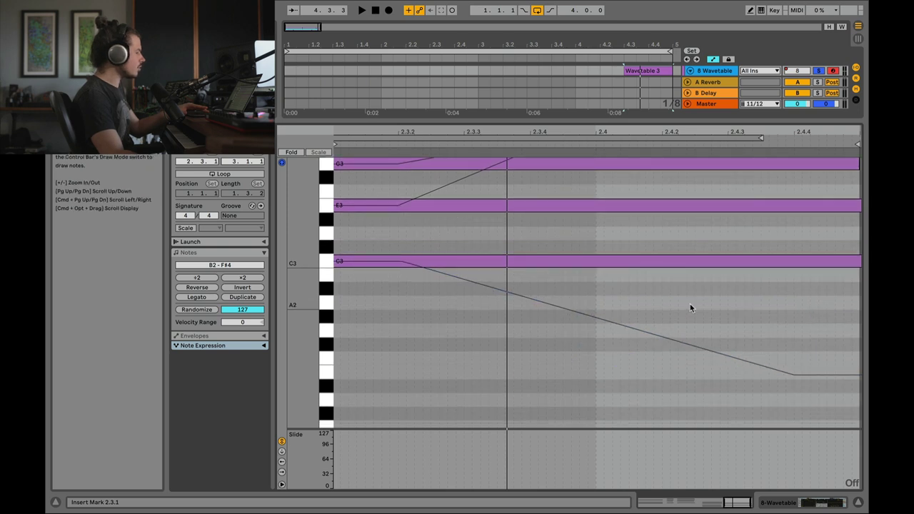
{"action": "scroll", "coordinate": [693, 308], "scroll_direction": "up", "scroll_amount": 3}
{"action": "scroll", "coordinate": [804, 406], "scroll_direction": "down", "scroll_amount": 1}
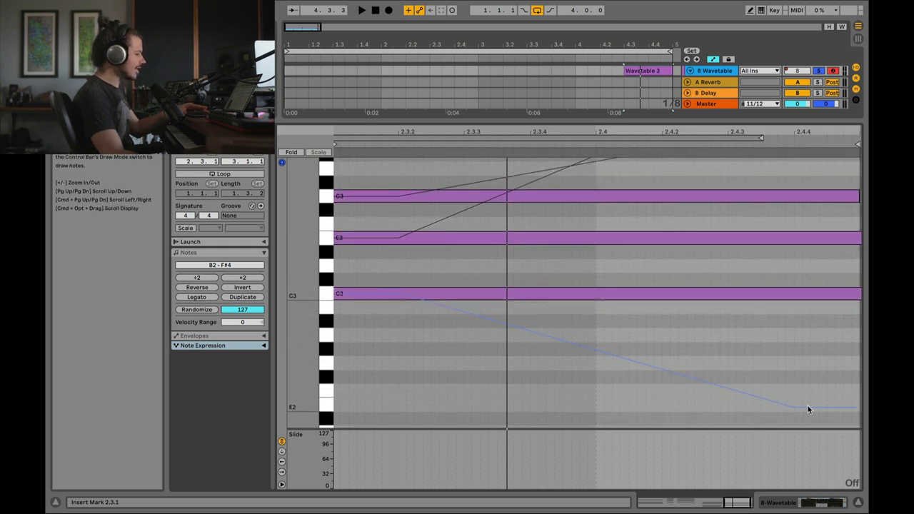
{"action": "scroll", "coordinate": [812, 388], "scroll_direction": "up", "scroll_amount": 3}
{"action": "scroll", "coordinate": [746, 279], "scroll_direction": "up", "scroll_amount": 3}
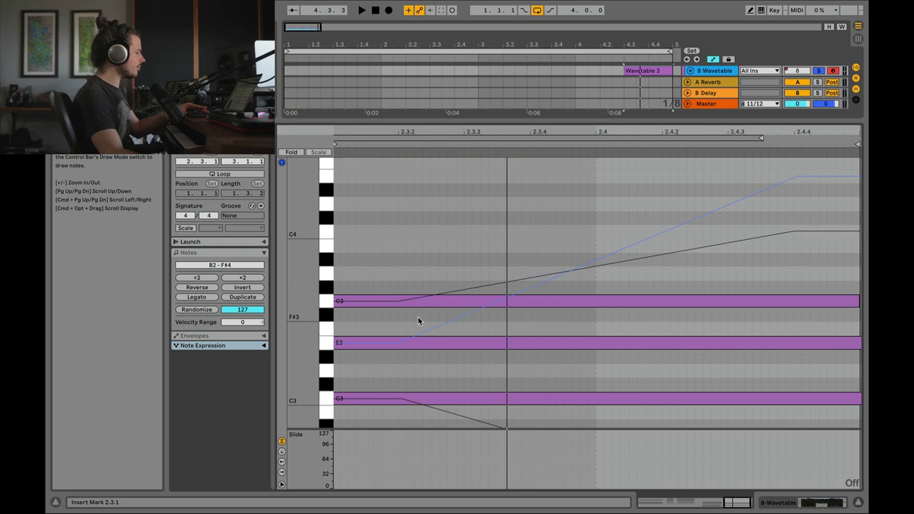
- Automate Wavetable's LFO 1 Amount on track 8, pulling the envelope down to zero
{"action": "left_click", "coordinate": [708, 62]}
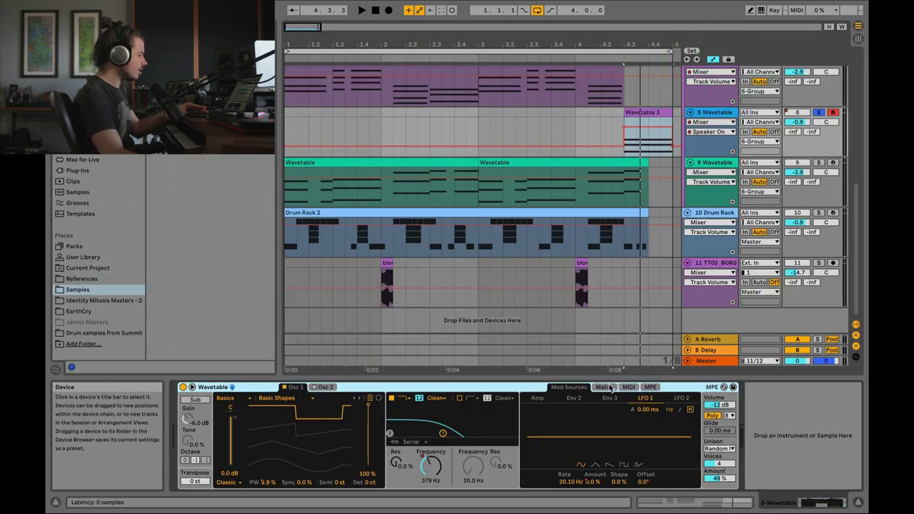
{"action": "left_click", "coordinate": [719, 128]}
{"action": "left_click", "coordinate": [704, 122]}
{"action": "left_click", "coordinate": [713, 139]}
{"action": "left_click", "coordinate": [715, 130]}
{"action": "left_click_drag", "start_coordinate": [673, 131], "coordinate": [664, 152]}
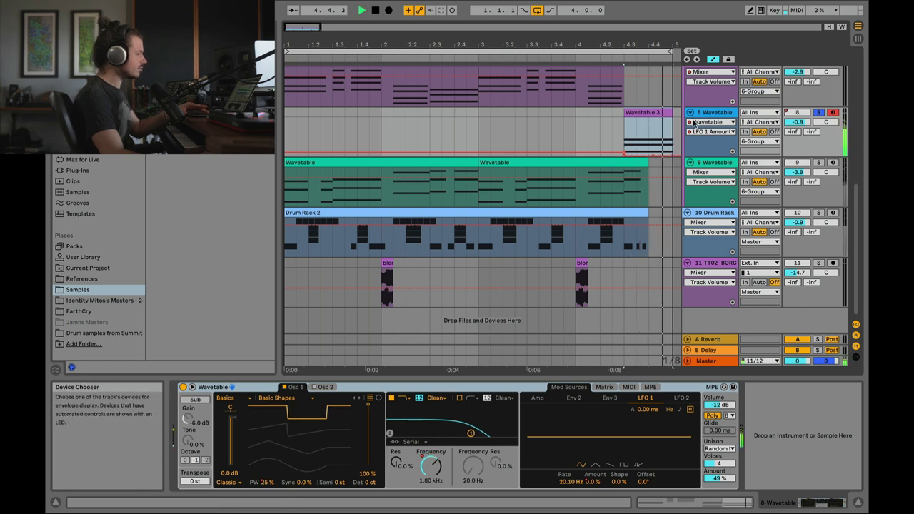
- Stop playback and display Wavetable's MPE matrix: Slide to Osc 1 Pos 100, Note PB to Pitch 48
{"action": "left_click", "coordinate": [626, 126]}
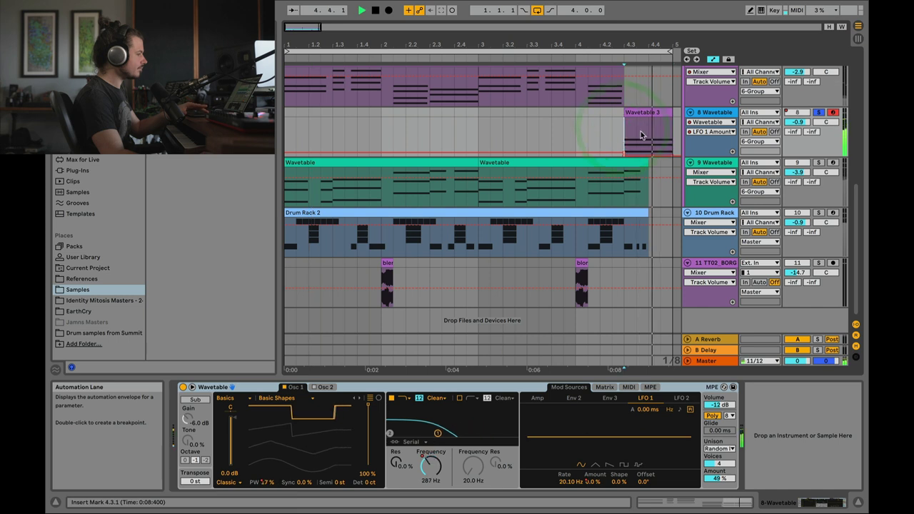
{"action": "key", "text": "space"}
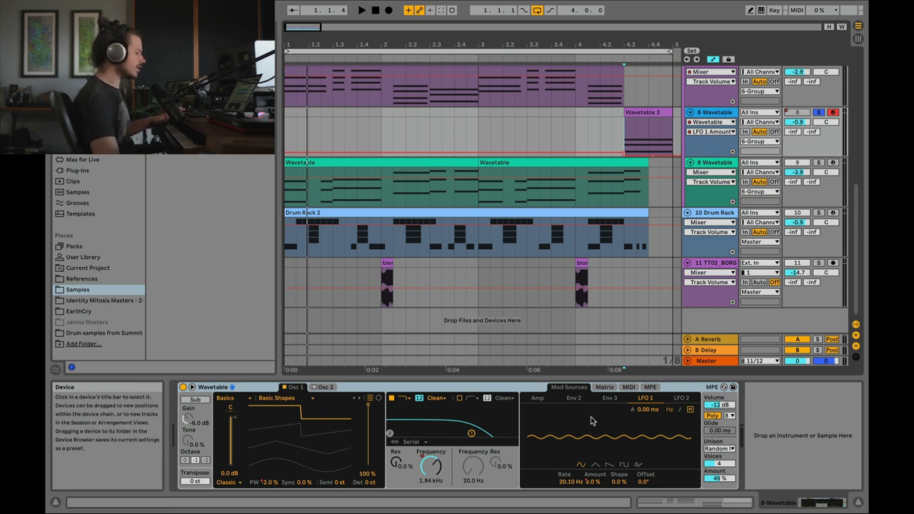
{"action": "left_click", "coordinate": [650, 388]}
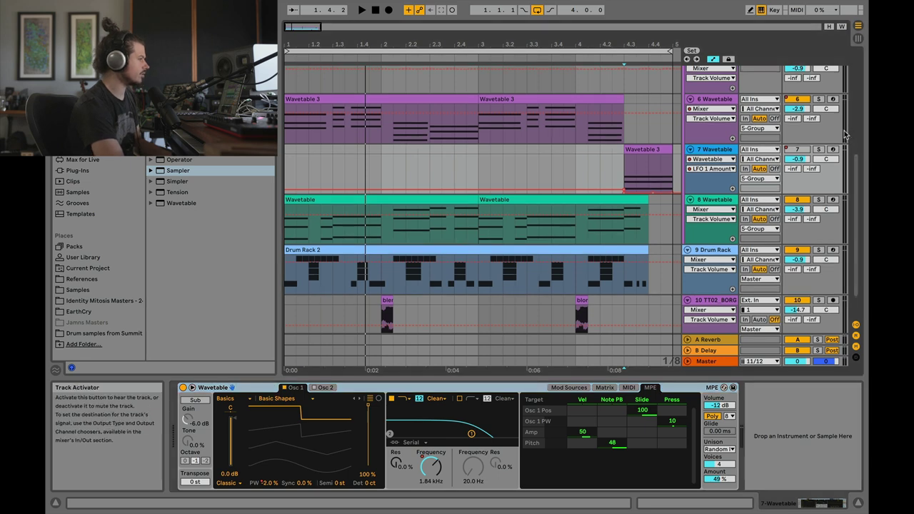
- In Session view, open Diverging Notes' 1-Wavetable 1 clip, launch scene 1, and resize the clip editor
{"action": "scroll", "coordinate": [765, 229], "scroll_direction": "up", "scroll_amount": 5}
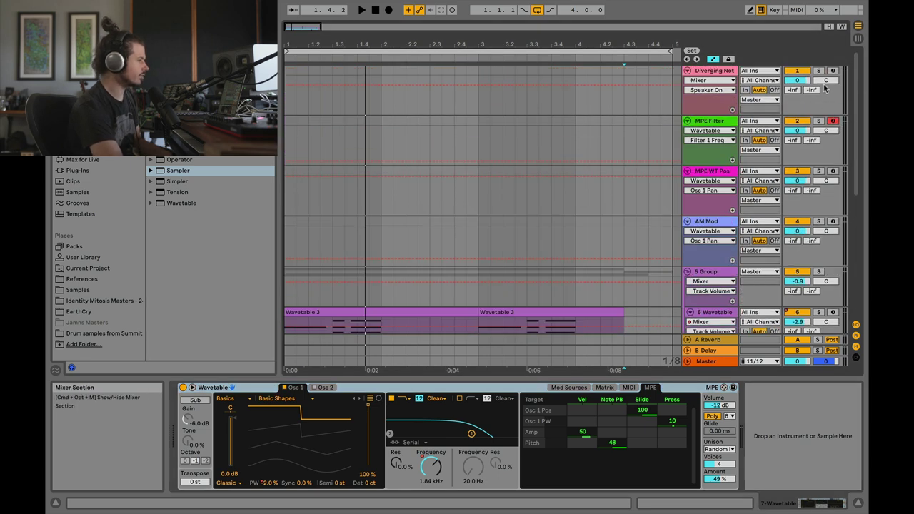
{"action": "left_click", "coordinate": [860, 38]}
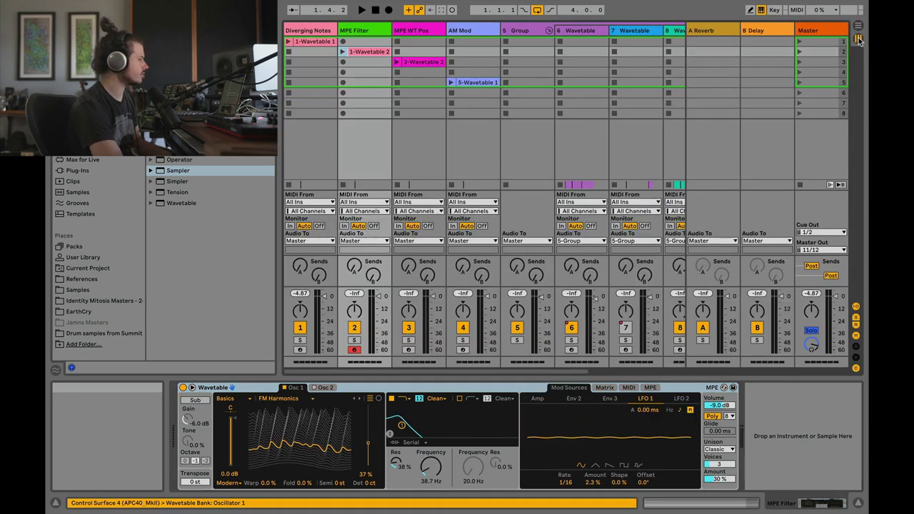
{"action": "left_click", "coordinate": [310, 43]}
{"action": "double_click", "coordinate": [309, 43]}
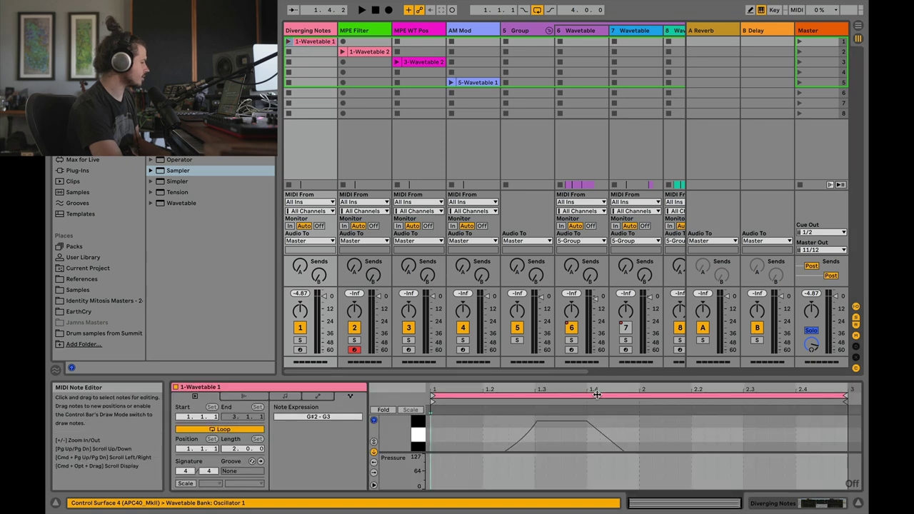
{"action": "left_click_drag", "start_coordinate": [590, 377], "coordinate": [584, 108]}
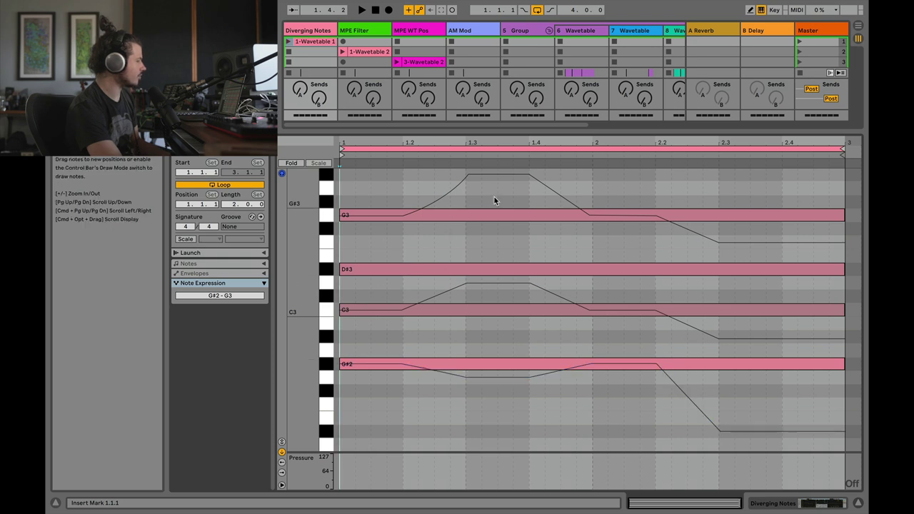
{"action": "left_click", "coordinate": [799, 41]}
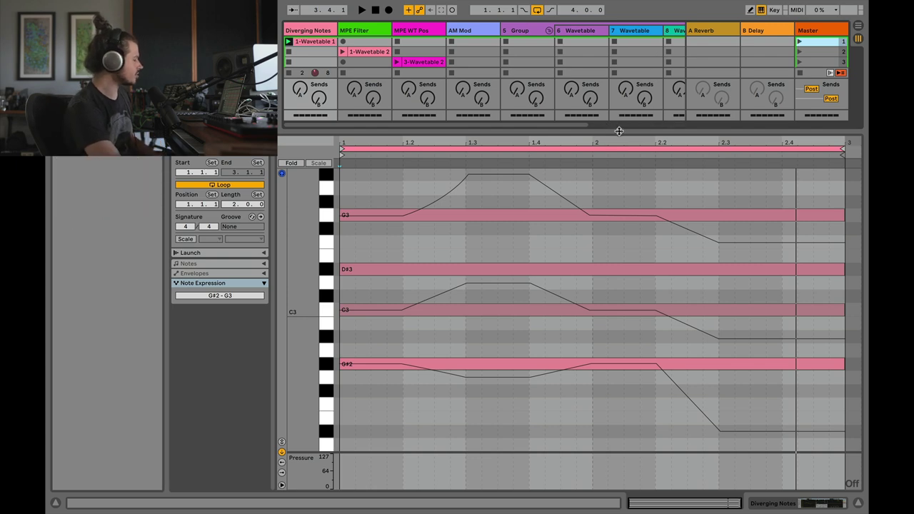
{"action": "left_click_drag", "start_coordinate": [619, 131], "coordinate": [618, 349]}
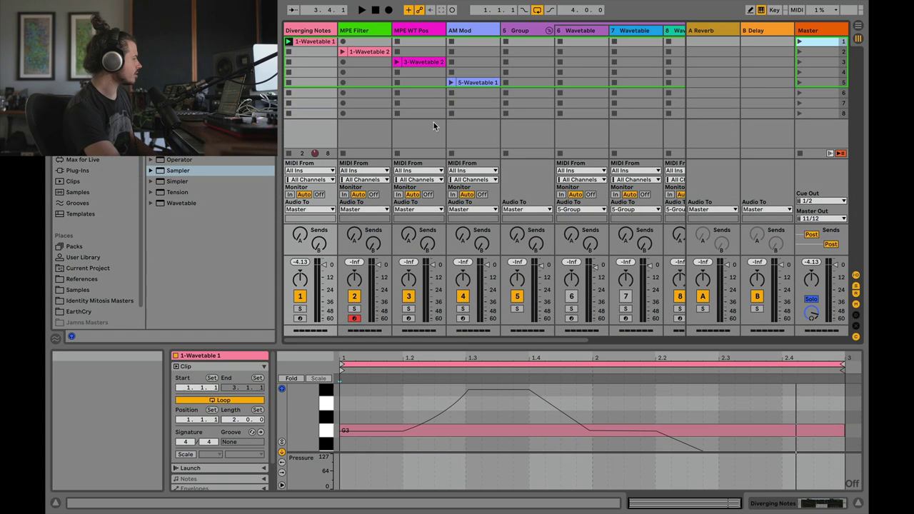
- Insert a new MIDI track after Diverging Notes and load Wavetable onto it
{"action": "right_click", "coordinate": [312, 33]}
{"action": "left_click", "coordinate": [349, 123]}
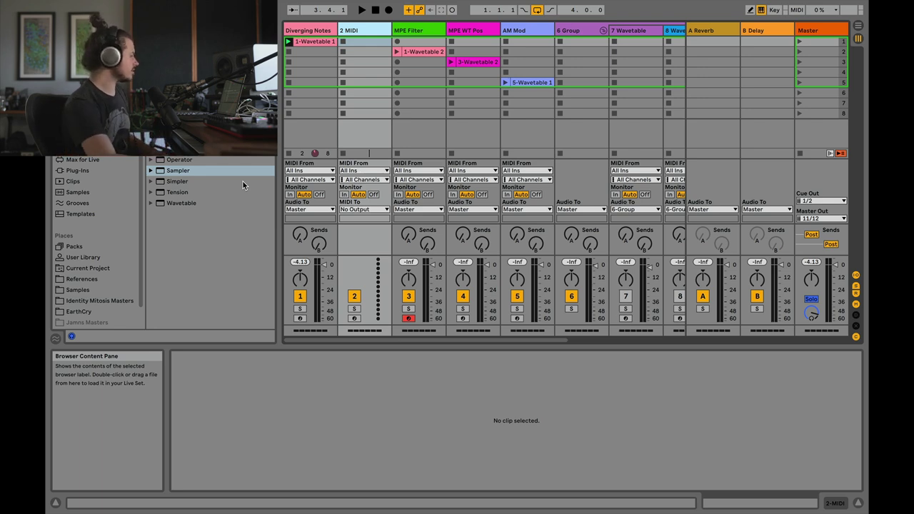
{"action": "left_click", "coordinate": [173, 204]}
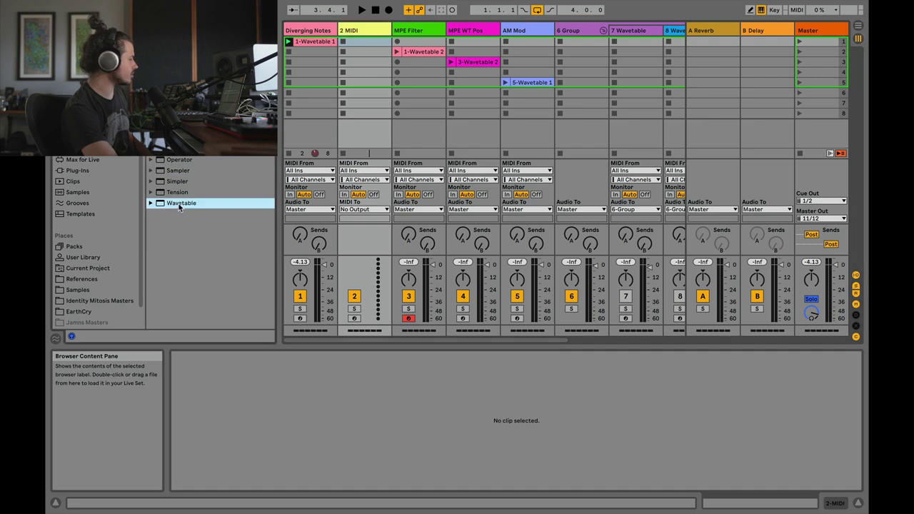
{"action": "left_click", "coordinate": [365, 31]}
{"action": "left_click_drag", "start_coordinate": [365, 30], "coordinate": [365, 33]}
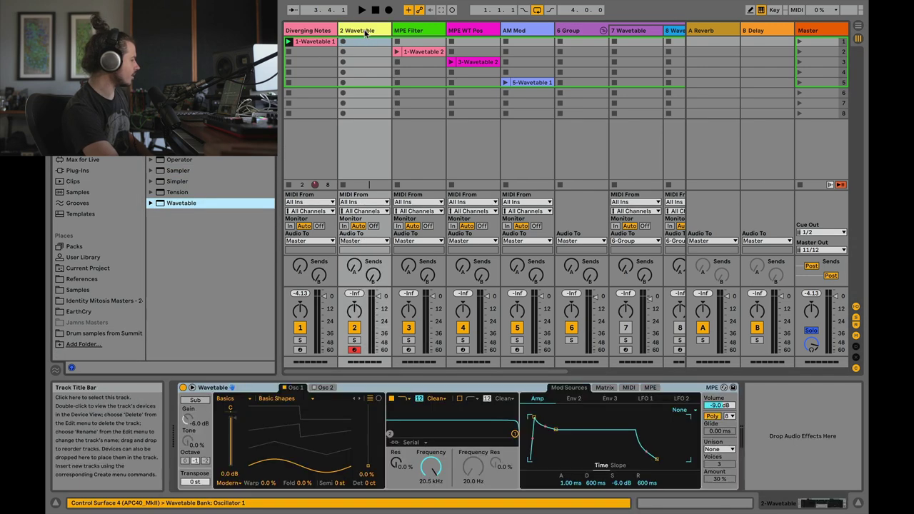
- Check the new synth's MPE matrix, stop 1-Wavetable 1, and record a clip in track 2's second slot
{"action": "left_click", "coordinate": [650, 388]}
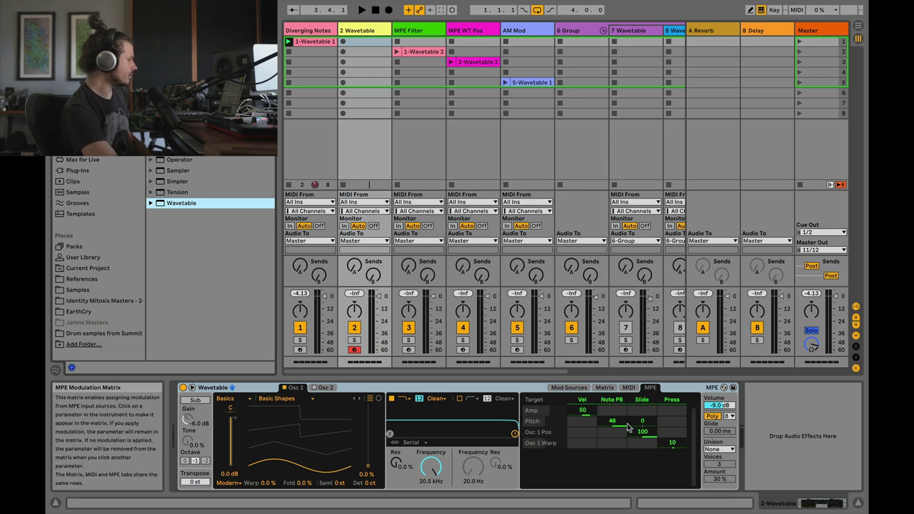
{"action": "left_click", "coordinate": [289, 51]}
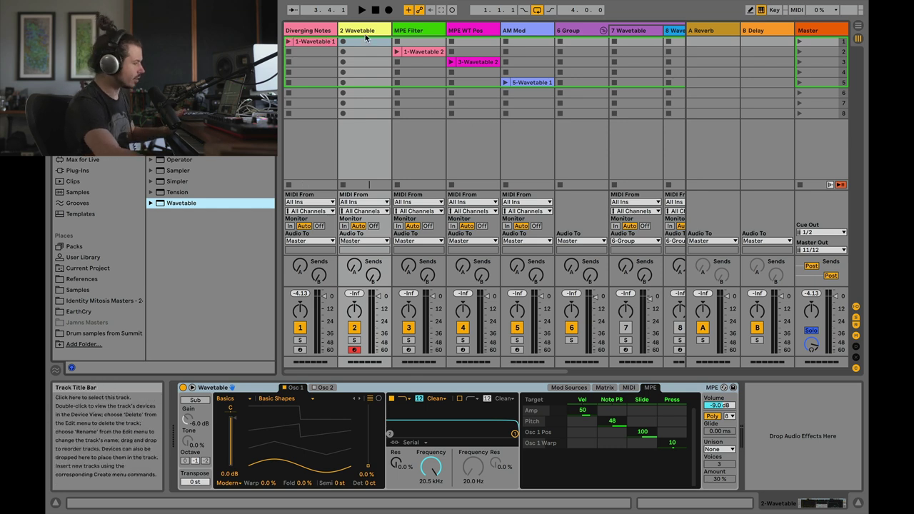
{"action": "left_click", "coordinate": [343, 51]}
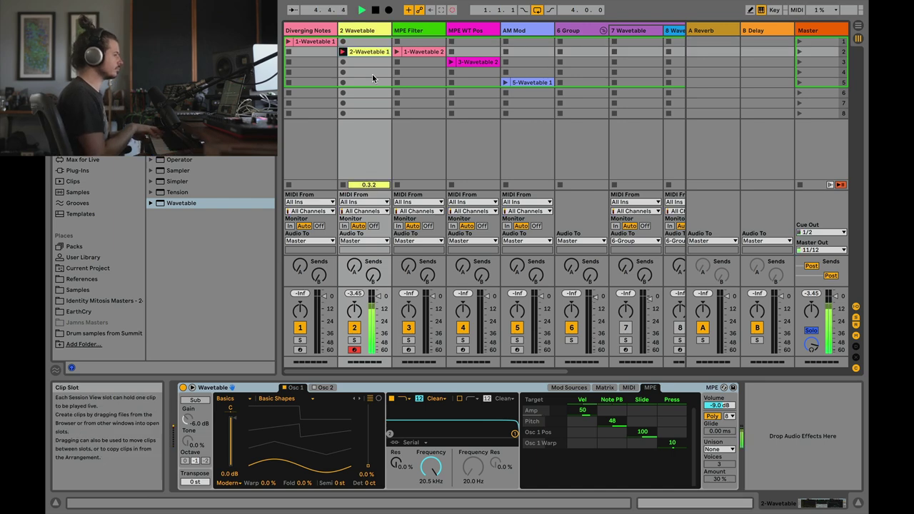
- Stop recording, loop 2-Wavetable 1 at 2 bars, stretch its chord notes to bar 3, and zoom the piano roll
{"action": "left_click", "coordinate": [360, 53]}
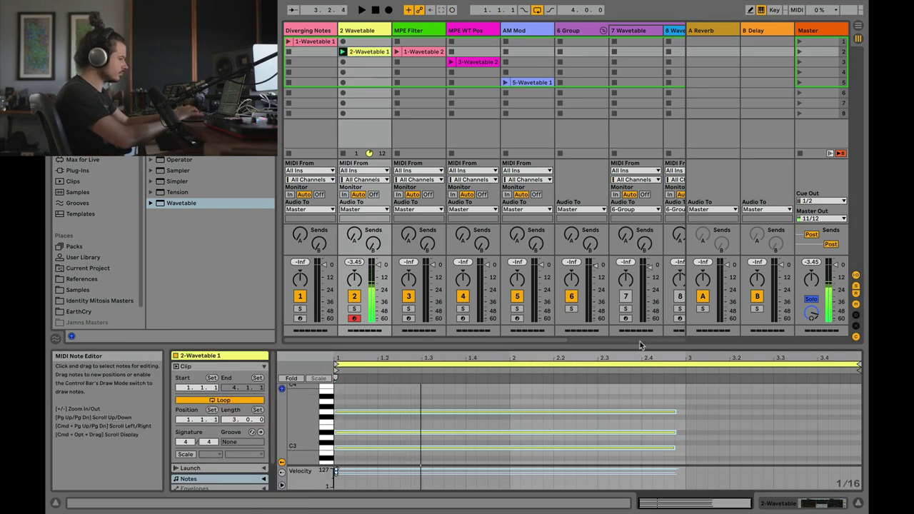
{"action": "left_click_drag", "start_coordinate": [629, 386], "coordinate": [654, 472]}
{"action": "left_click_drag", "start_coordinate": [675, 398], "coordinate": [700, 398]}
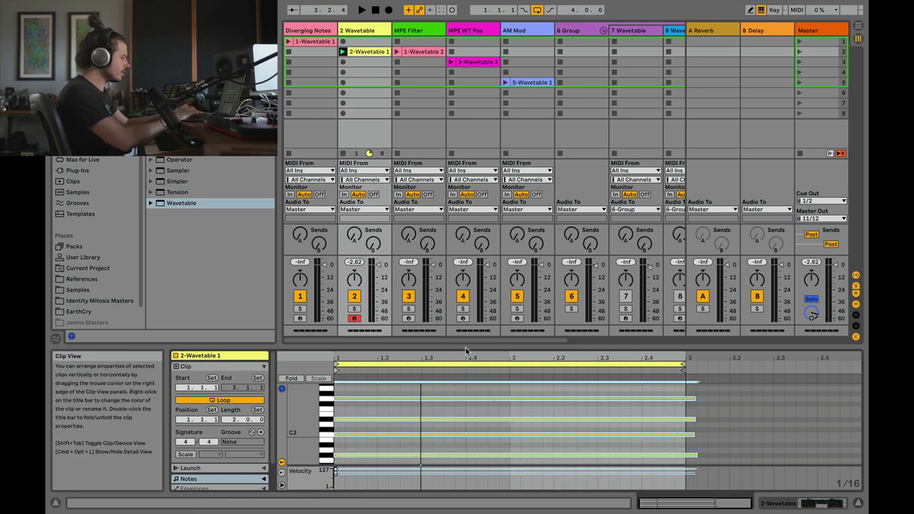
{"action": "left_click_drag", "start_coordinate": [465, 347], "coordinate": [429, 203]}
{"action": "left_click_drag", "start_coordinate": [343, 323], "coordinate": [375, 323]}
{"action": "left_click_drag", "start_coordinate": [304, 323], "coordinate": [303, 329]}
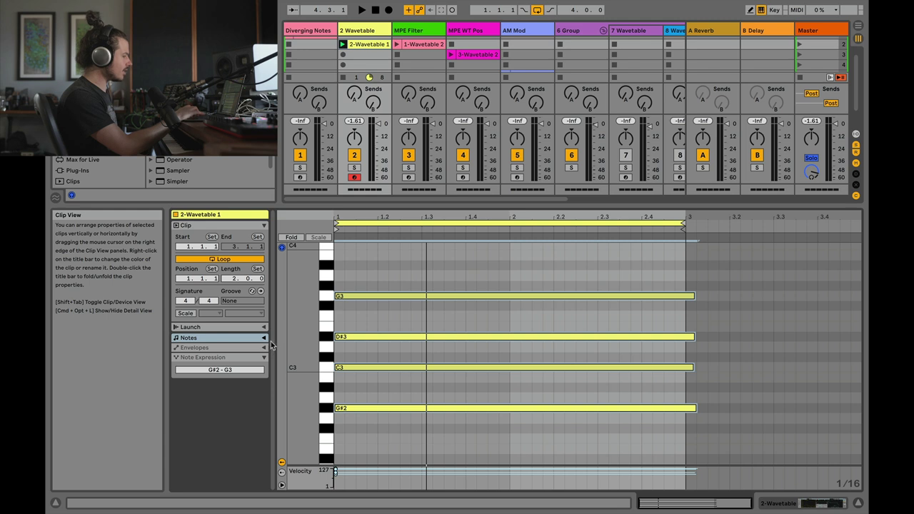
- Switch the clip to Note Expression editing and show the Slide, Velocity and Release Velocity lanes
{"action": "left_click", "coordinate": [215, 347]}
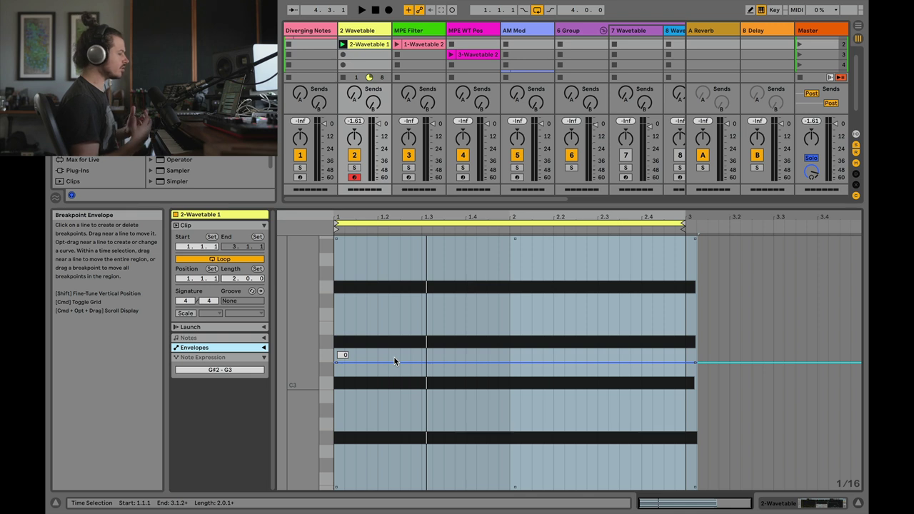
{"action": "left_click", "coordinate": [203, 359]}
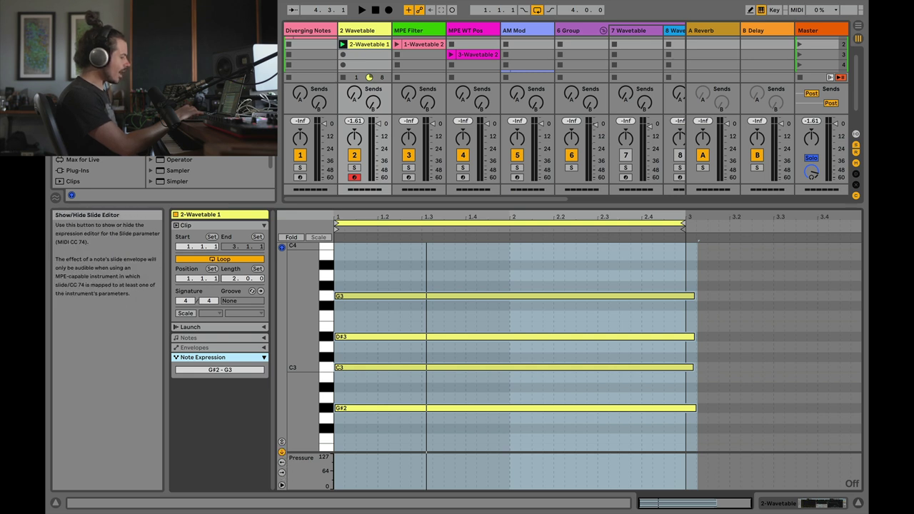
{"action": "left_click", "coordinate": [282, 443]}
{"action": "left_click", "coordinate": [282, 462]}
{"action": "left_click", "coordinate": [282, 472]}
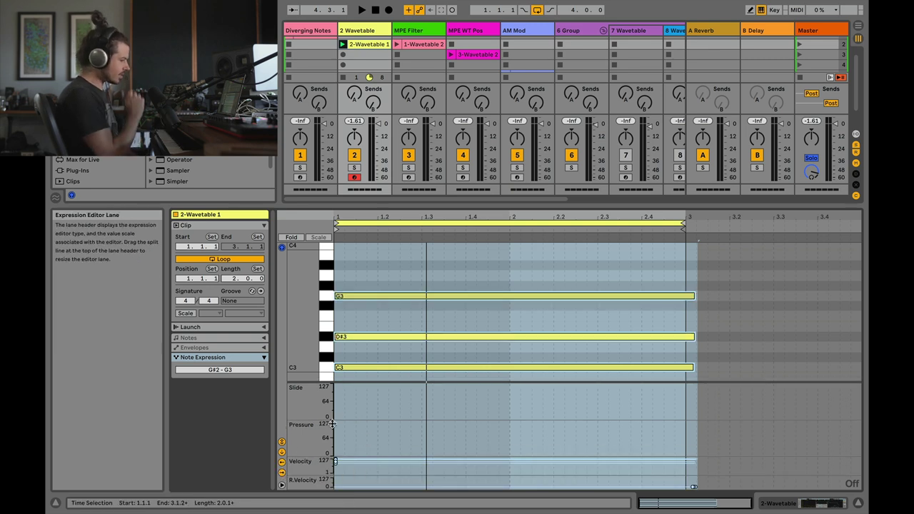
- Hide the Slide, Pressure, Velocity and Release Velocity expression lanes again
{"action": "left_click", "coordinate": [282, 442]}
{"action": "left_click", "coordinate": [283, 453]}
{"action": "left_click", "coordinate": [282, 463]}
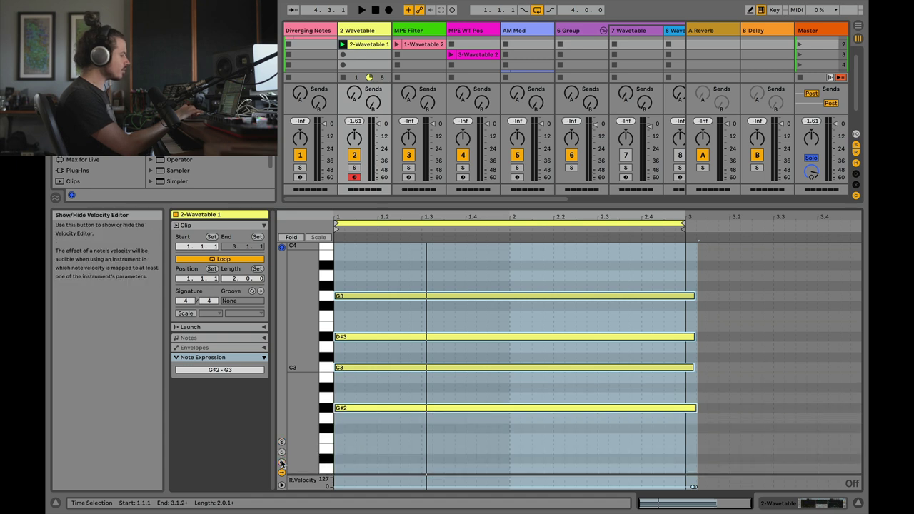
{"action": "left_click", "coordinate": [282, 472]}
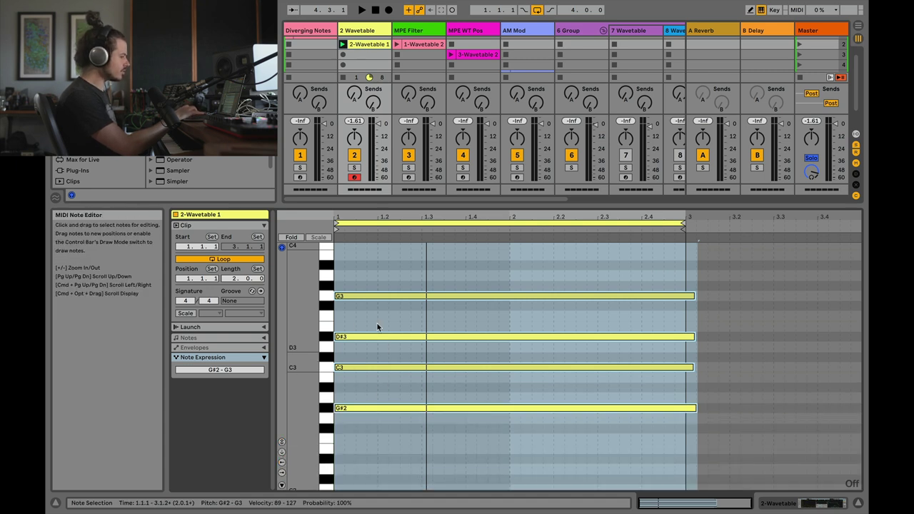
{"action": "left_click", "coordinate": [396, 296]}
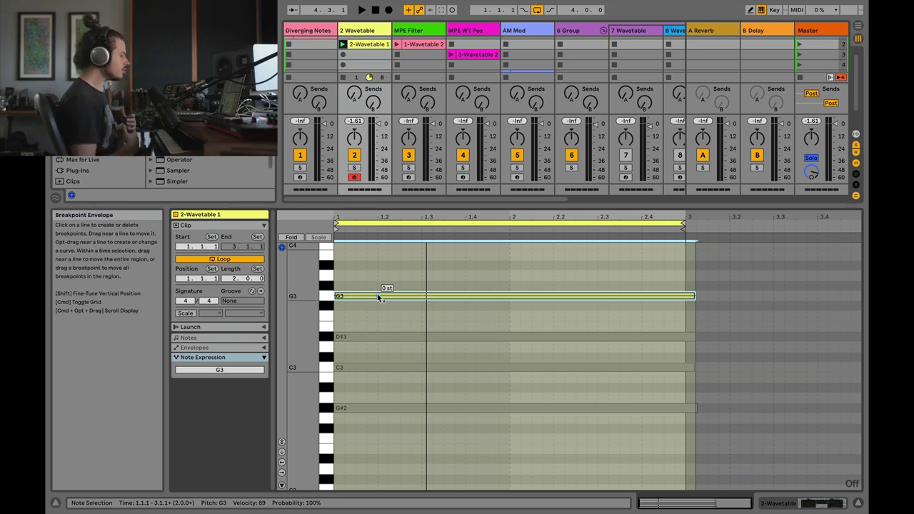
{"action": "left_click", "coordinate": [365, 407]}
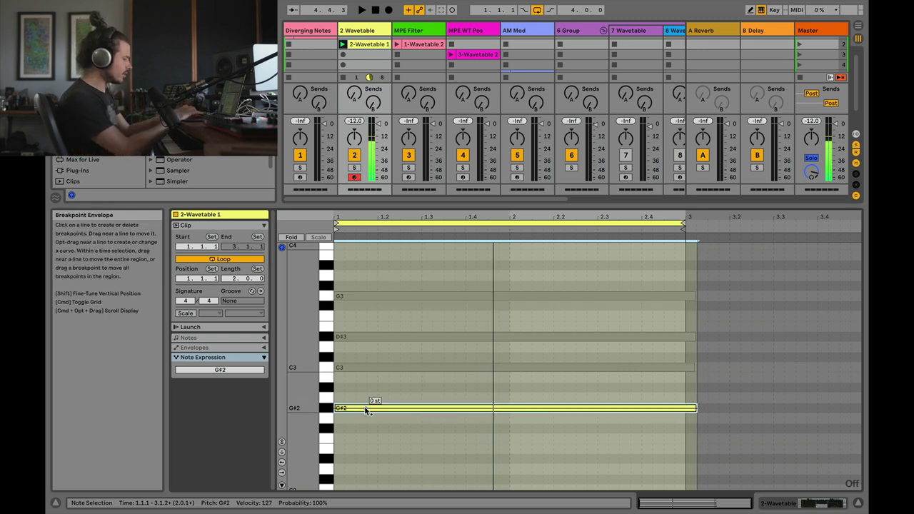
{"action": "left_click", "coordinate": [383, 367]}
{"action": "left_click", "coordinate": [396, 337]}
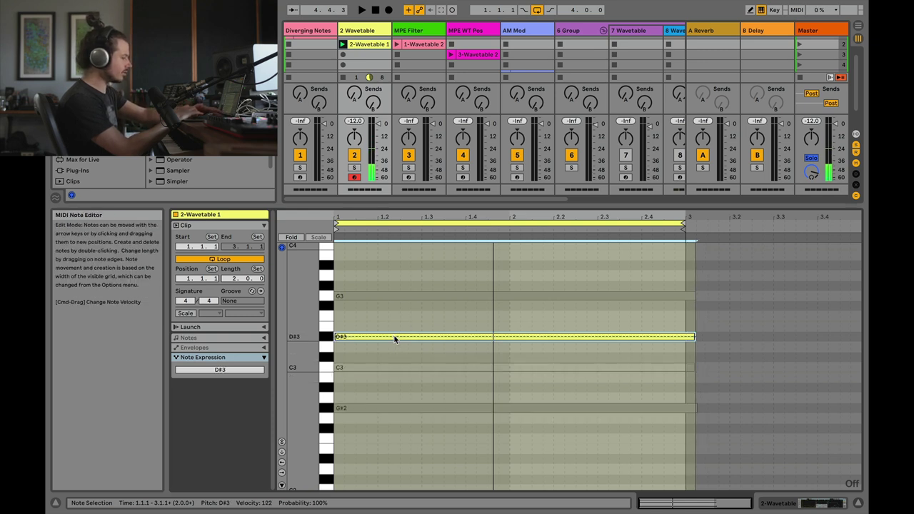
{"action": "left_click", "coordinate": [396, 297]}
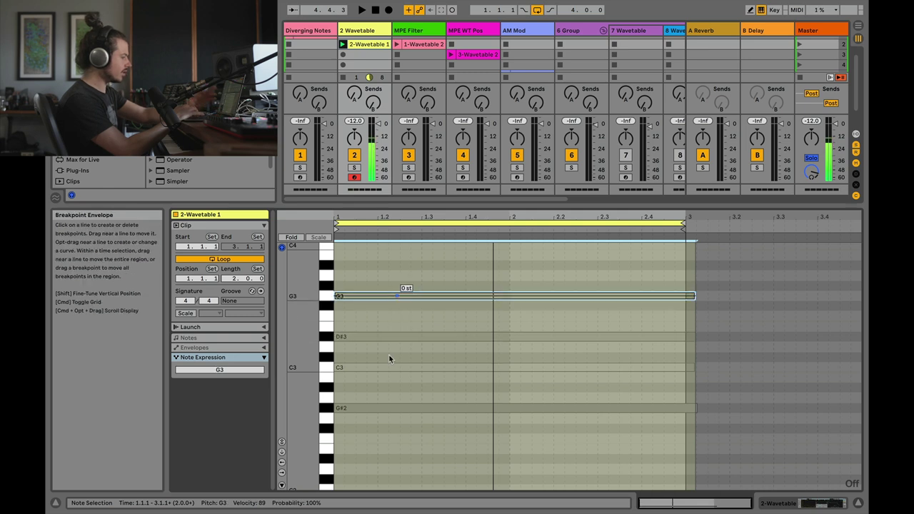
- Bend G#2's pitch down to about -1.04 st shortly after the note starts
{"action": "left_click", "coordinate": [356, 409]}
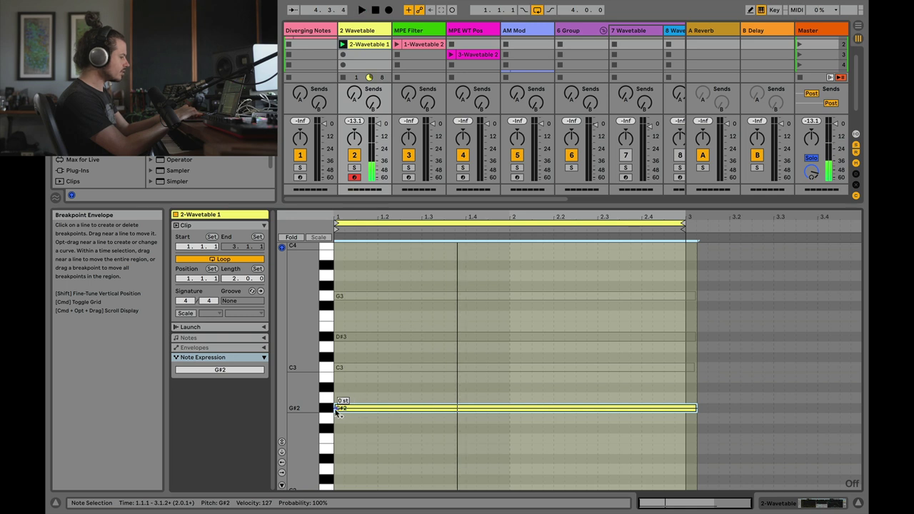
{"action": "left_click", "coordinate": [376, 408]}
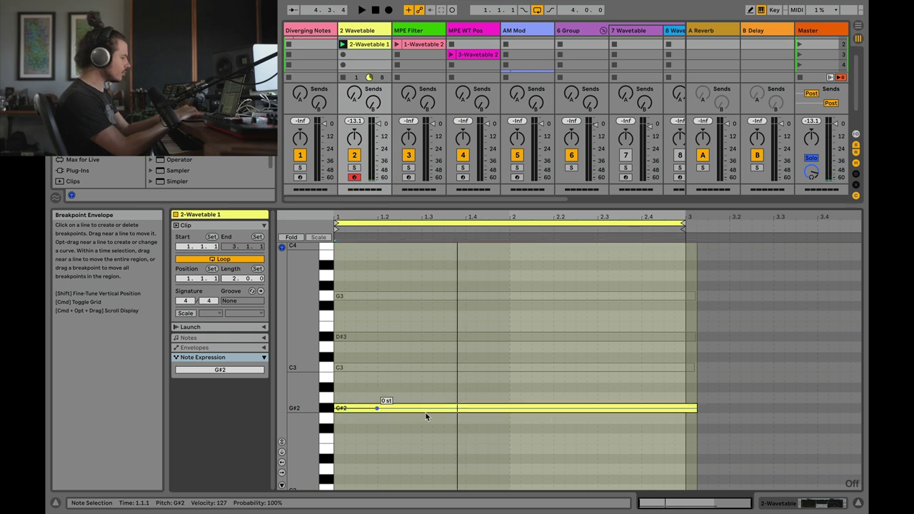
{"action": "left_click_drag", "start_coordinate": [422, 411], "coordinate": [420, 423]}
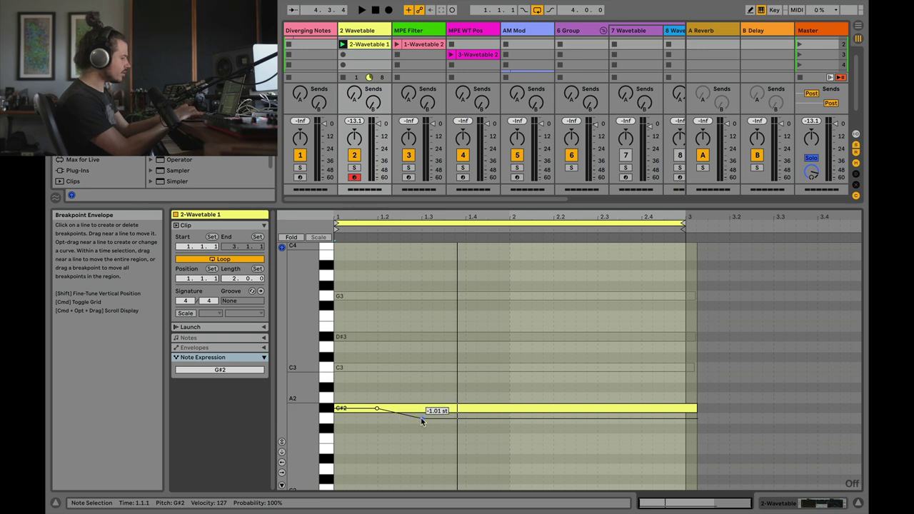
{"action": "left_click_drag", "start_coordinate": [422, 421], "coordinate": [421, 420]}
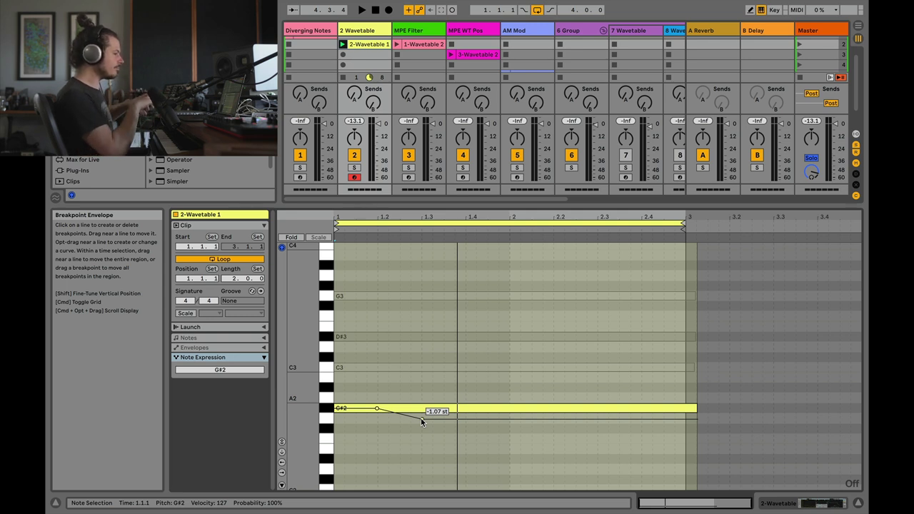
{"action": "left_click_drag", "start_coordinate": [422, 421], "coordinate": [420, 429]}
{"action": "mouse_move", "coordinate": [421, 423]}
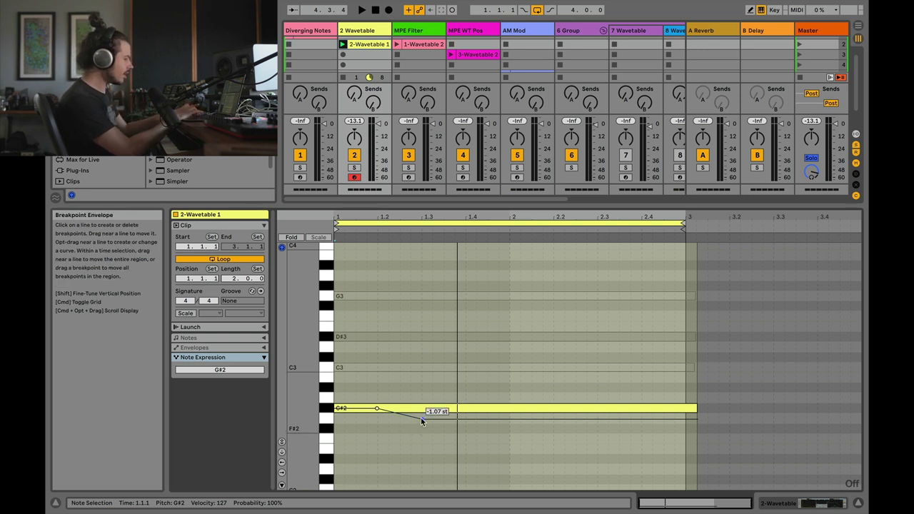
{"action": "left_click_drag", "start_coordinate": [422, 419], "coordinate": [422, 419]}
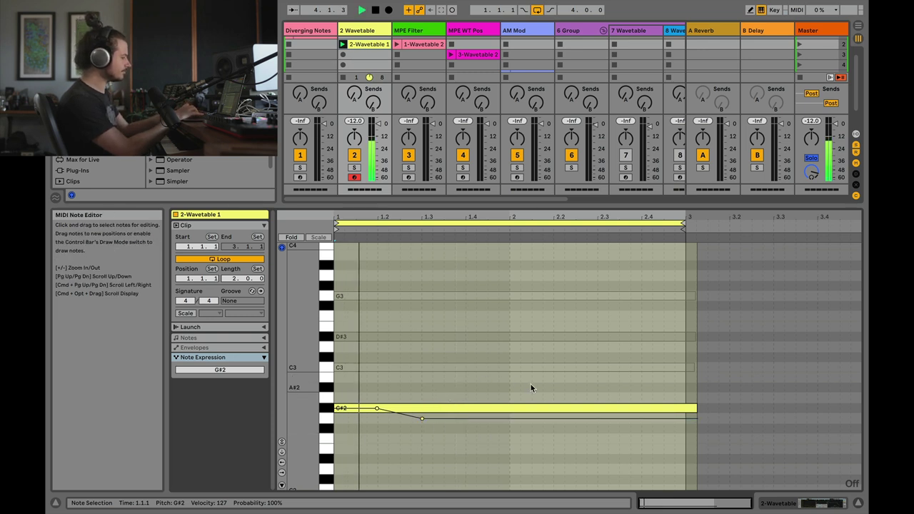
- Hold the G#2 dip, then bring its pitch back to about -0.02 st at bar 2
{"action": "left_click", "coordinate": [465, 419]}
{"action": "left_click_drag", "start_coordinate": [511, 418], "coordinate": [509, 408]}
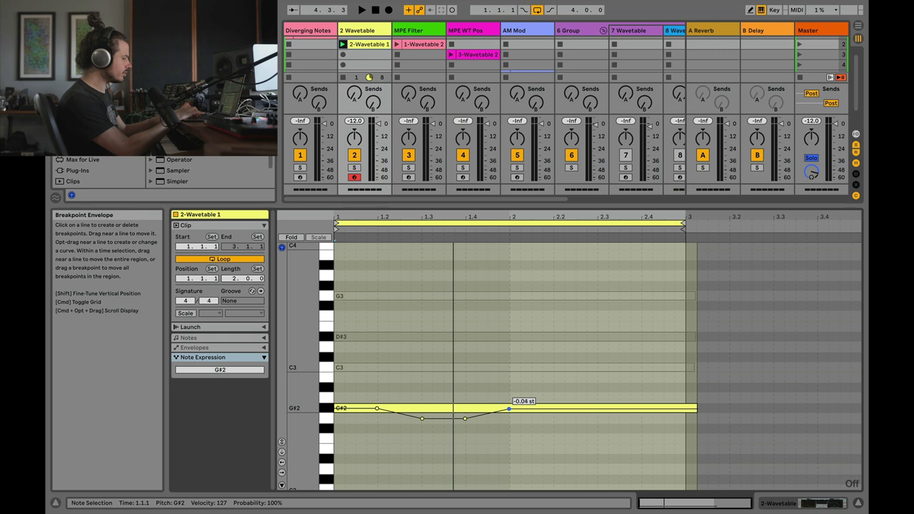
{"action": "left_click_drag", "start_coordinate": [510, 409], "coordinate": [510, 408]}
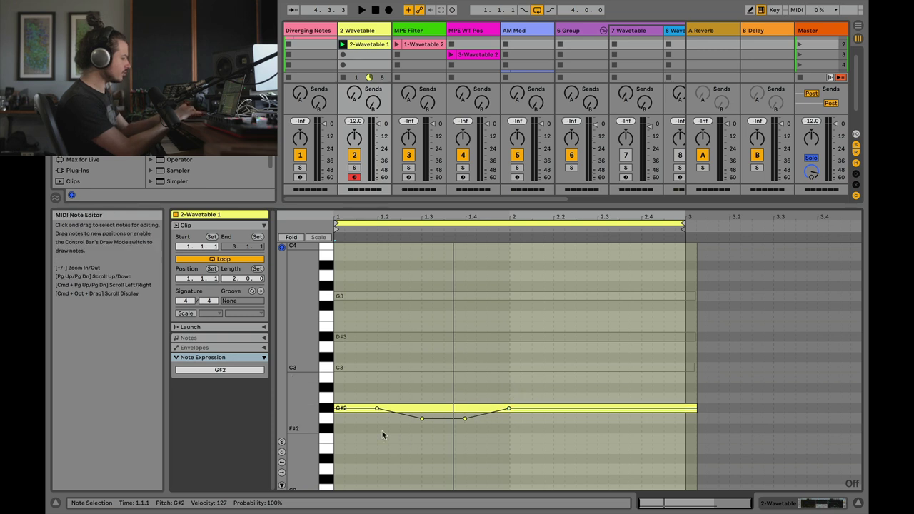
- Bend C3's pitch down about a semitone and back to 0 by bar 2, play, and start D#3's pitch envelope
{"action": "left_click", "coordinate": [367, 366]}
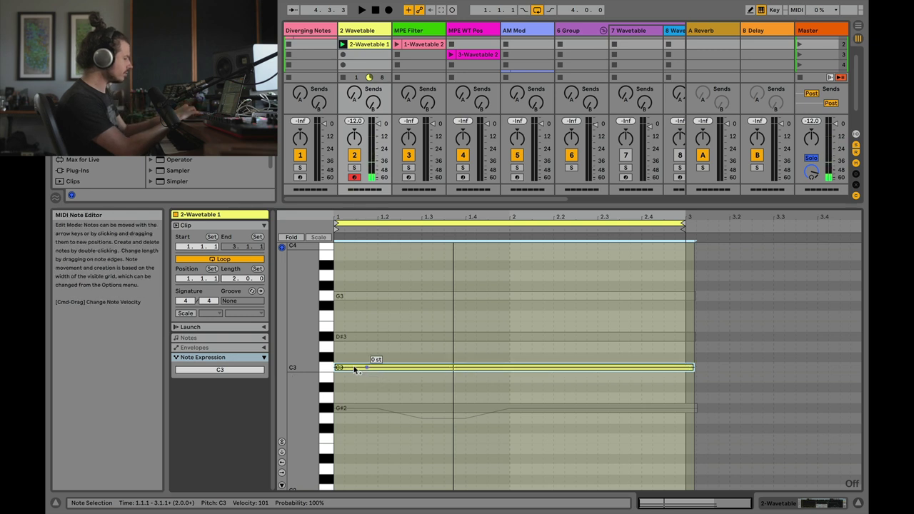
{"action": "left_click", "coordinate": [376, 368]}
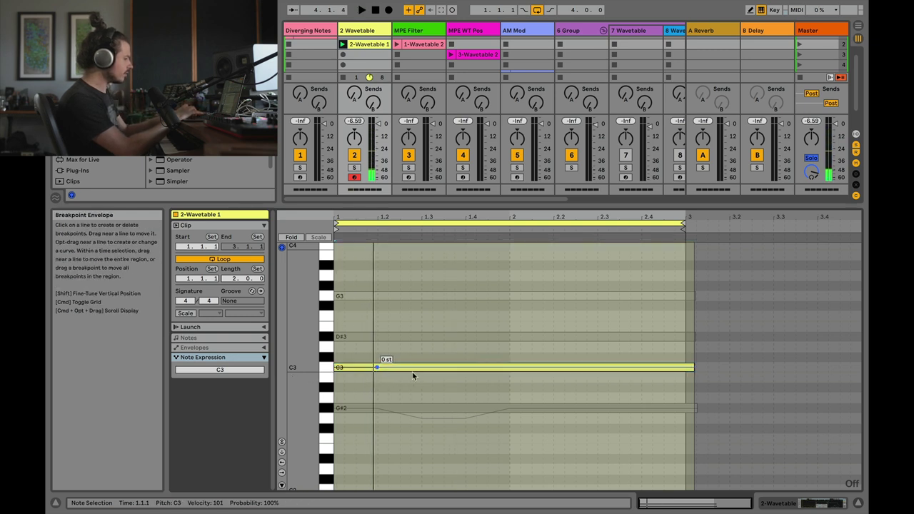
{"action": "left_click_drag", "start_coordinate": [421, 367], "coordinate": [421, 388]}
{"action": "left_click_drag", "start_coordinate": [509, 388], "coordinate": [510, 367]}
{"action": "key", "text": "space"}
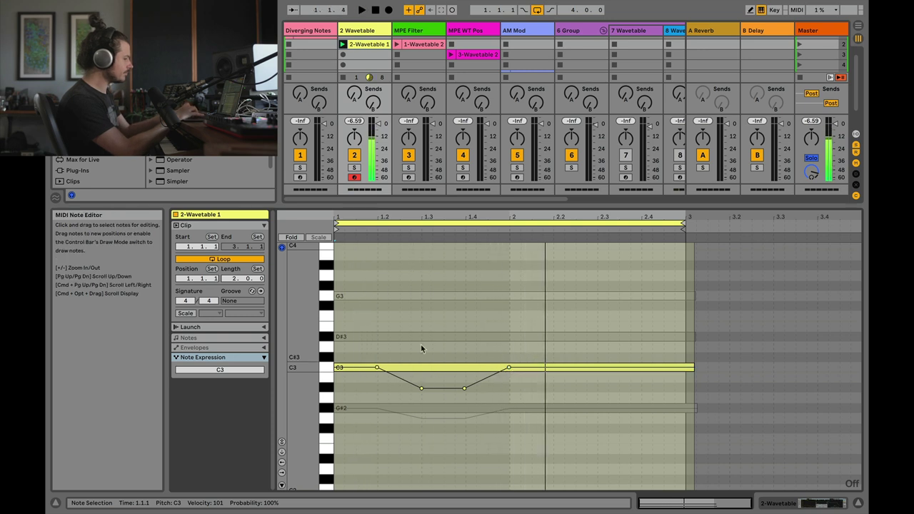
{"action": "left_click", "coordinate": [374, 338]}
{"action": "left_click", "coordinate": [377, 338]}
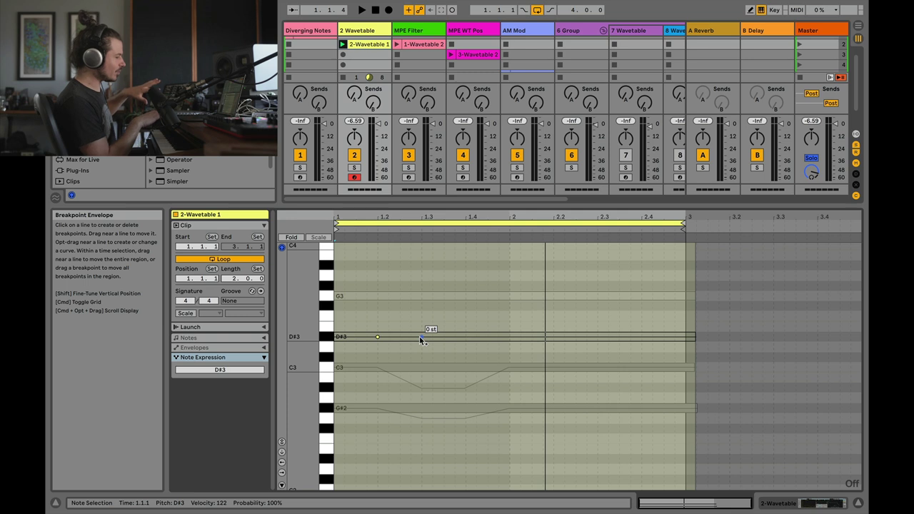
- Bend D#3's pitch up about a semitone mid-bar and back to its original pitch by bar 2
{"action": "left_click", "coordinate": [365, 341]}
{"action": "key", "text": "ctrl+a"}
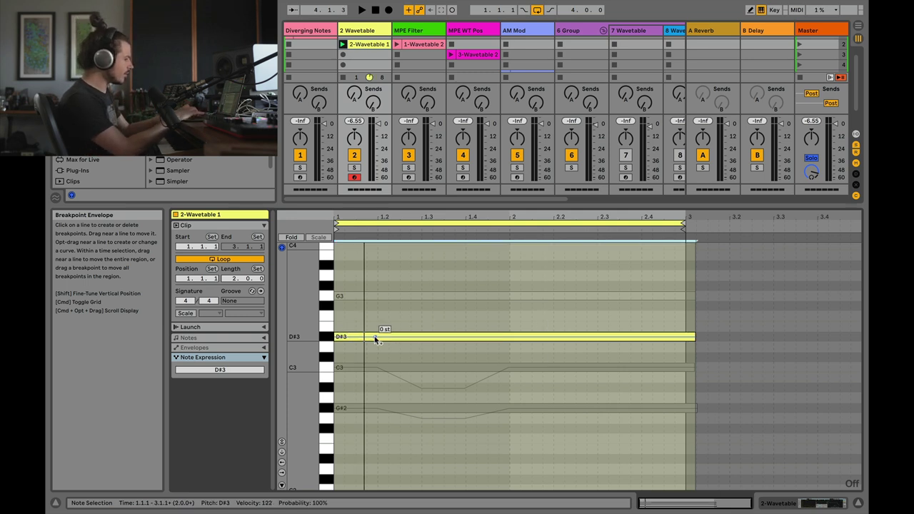
{"action": "left_click_drag", "start_coordinate": [376, 337], "coordinate": [423, 297]}
{"action": "key", "text": "space"}
{"action": "left_click", "coordinate": [466, 297]}
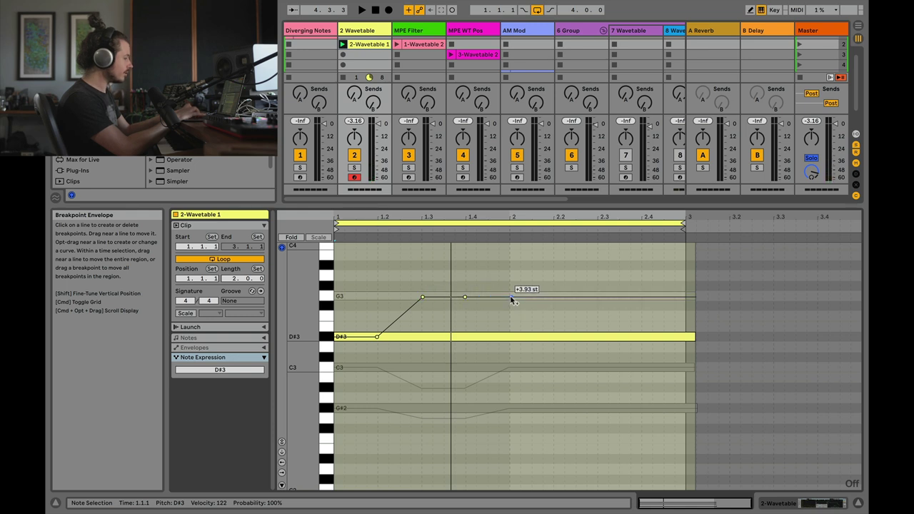
{"action": "left_click_drag", "start_coordinate": [510, 297], "coordinate": [510, 337]}
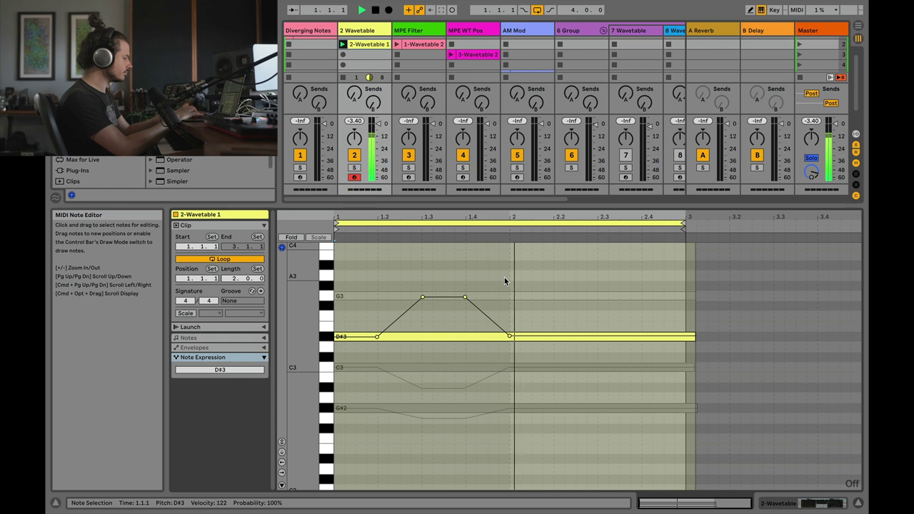
- Bend G3's pitch up about 3 semitones, hold it, then ramp it back to normal
{"action": "scroll", "coordinate": [505, 278], "scroll_direction": "up", "scroll_amount": 1}
{"action": "left_click", "coordinate": [379, 322]}
{"action": "left_click", "coordinate": [380, 322]}
{"action": "left_click_drag", "start_coordinate": [420, 322], "coordinate": [422, 290]}
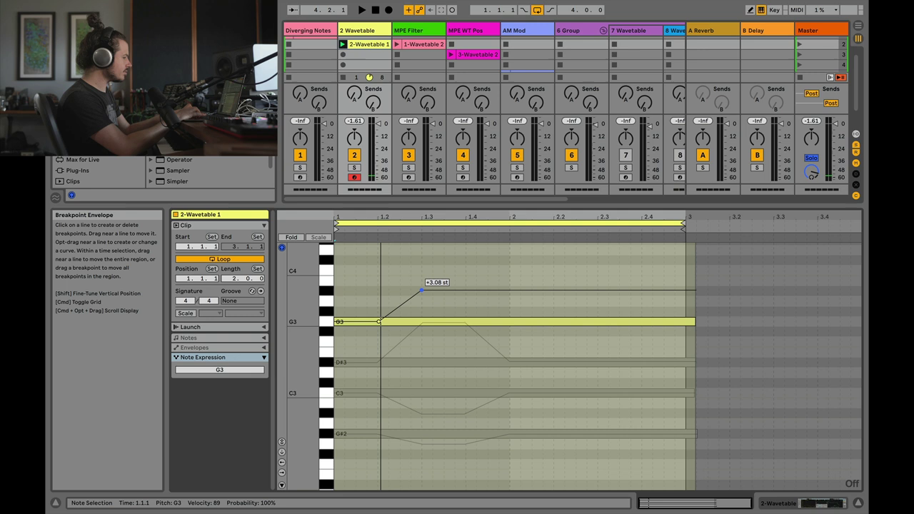
{"action": "left_click", "coordinate": [469, 292]}
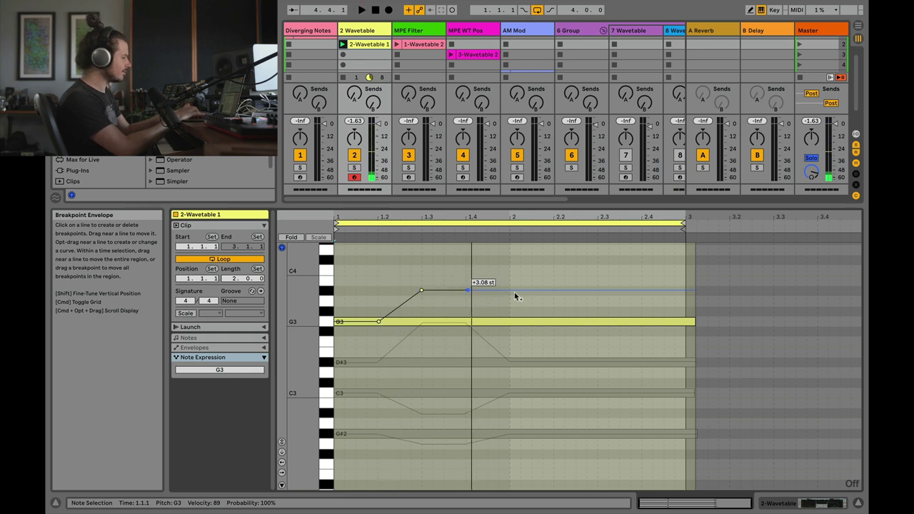
{"action": "left_click_drag", "start_coordinate": [511, 291], "coordinate": [511, 323]}
{"action": "key", "text": "space"}
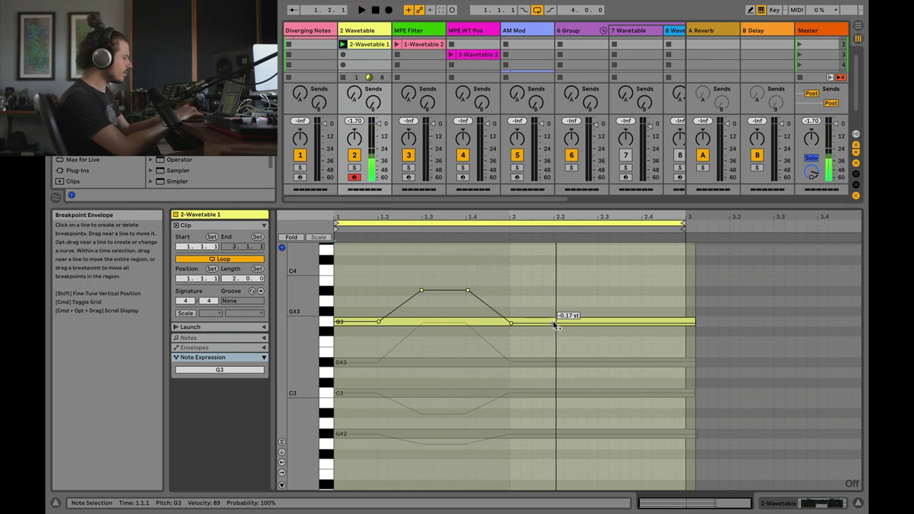
- Dip G3's pitch to -1.96 st late in the note, then ramp it back up at the note end
{"action": "left_click", "coordinate": [555, 323]}
{"action": "left_click_drag", "start_coordinate": [597, 324], "coordinate": [598, 341]}
{"action": "left_click", "coordinate": [641, 341]}
{"action": "left_click_drag", "start_coordinate": [685, 341], "coordinate": [685, 320]}
{"action": "key", "text": "space"}
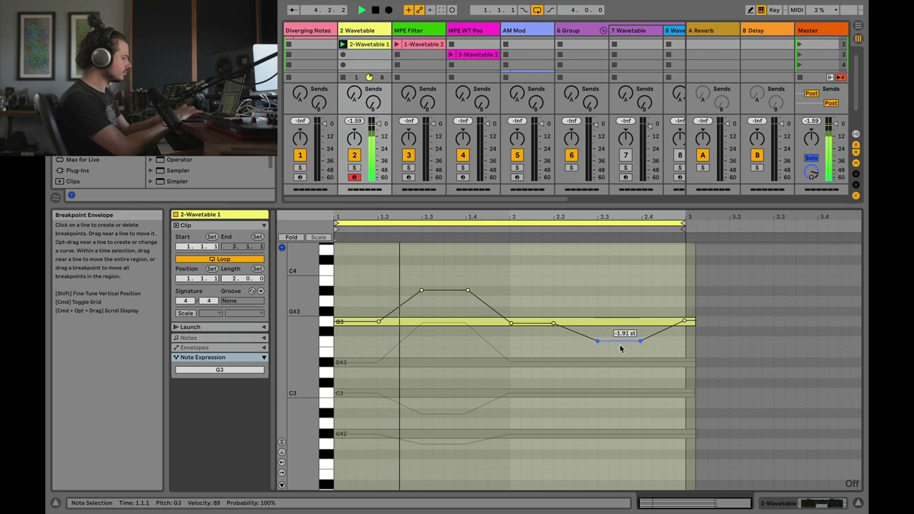
{"action": "left_click_drag", "start_coordinate": [597, 340], "coordinate": [597, 342]}
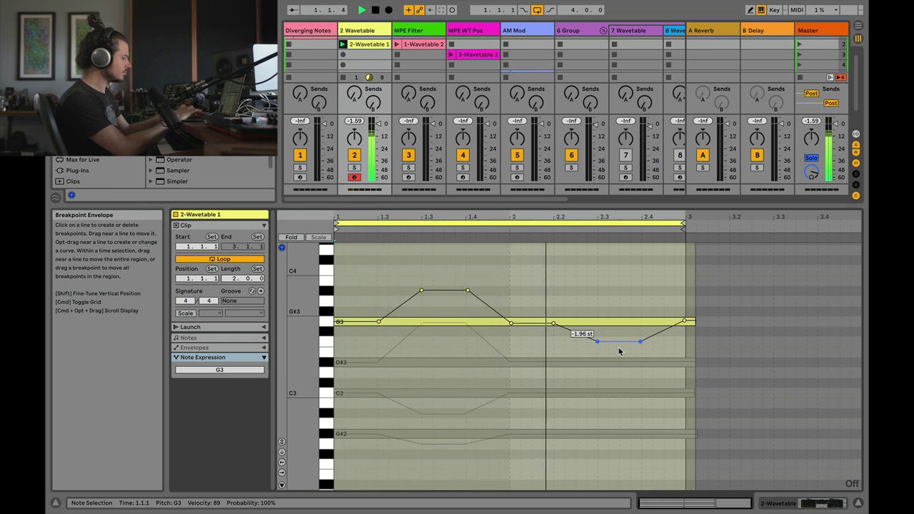
- Bend the D#3 note's pitch down about 1 semitone near its end, then back to normal, and play the clip
{"action": "left_click", "coordinate": [552, 362]}
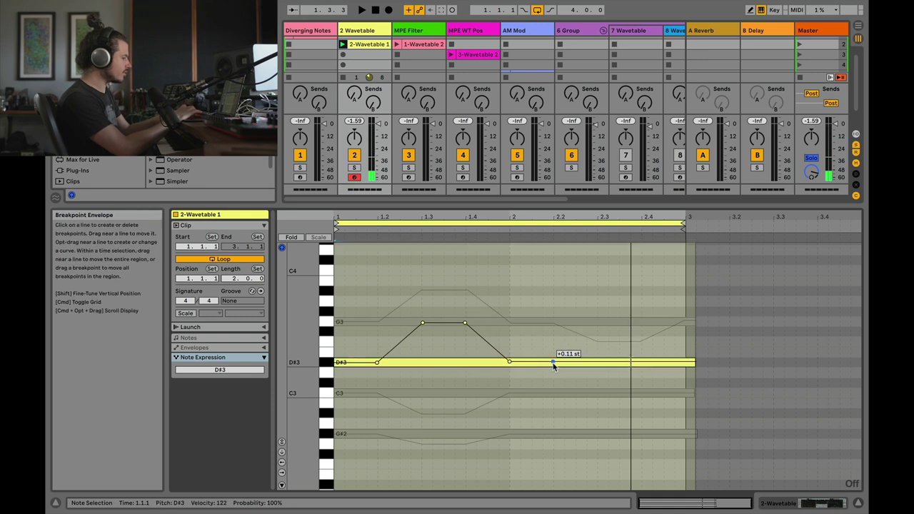
{"action": "left_click_drag", "start_coordinate": [598, 362], "coordinate": [599, 373]}
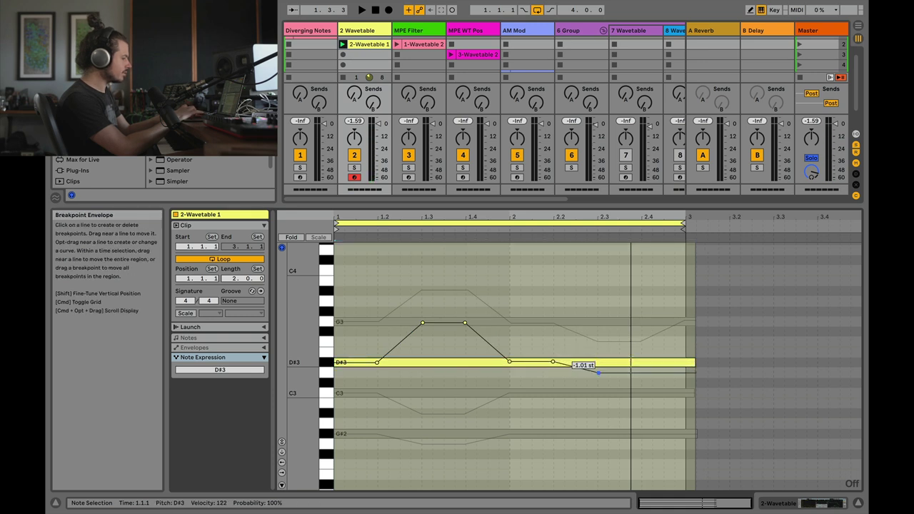
{"action": "left_click", "coordinate": [644, 373]}
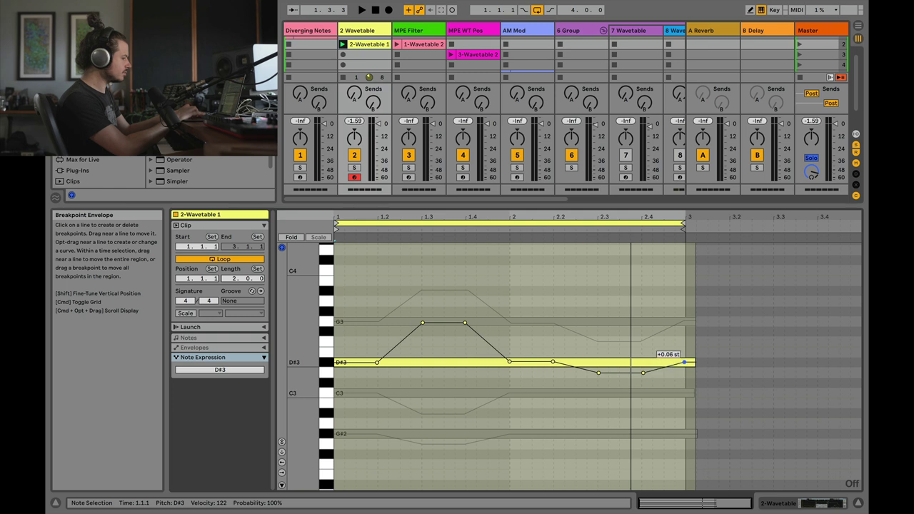
{"action": "key", "text": "space"}
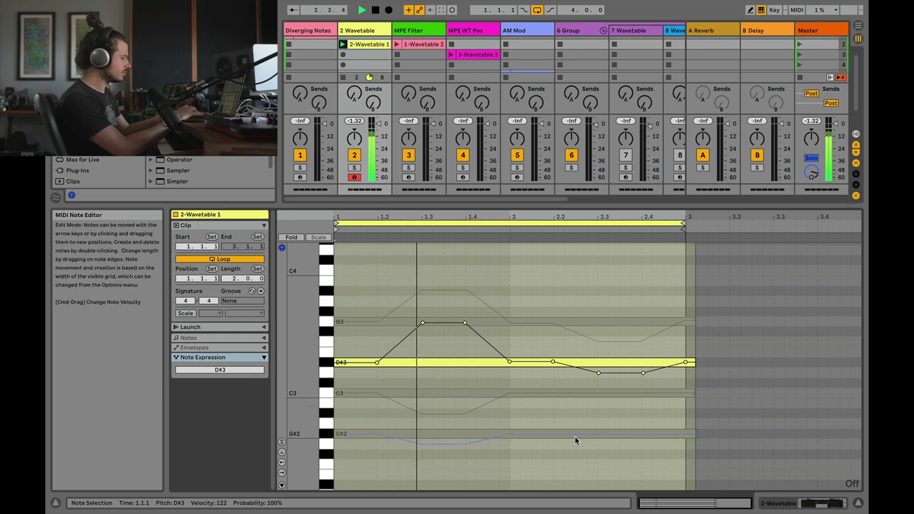
- Make G#2's pitch plunge to -4.89 st late in bar 2 and return to -0.01 st by bar 3
{"action": "scroll", "coordinate": [567, 436], "scroll_direction": "down", "scroll_amount": 1}
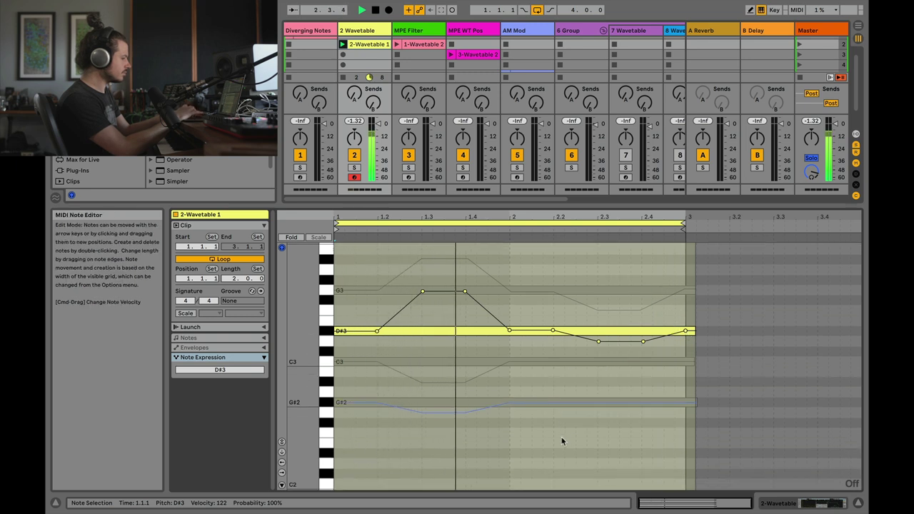
{"action": "left_click", "coordinate": [554, 402]}
{"action": "left_click_drag", "start_coordinate": [564, 404], "coordinate": [599, 452]}
{"action": "key", "text": "space"}
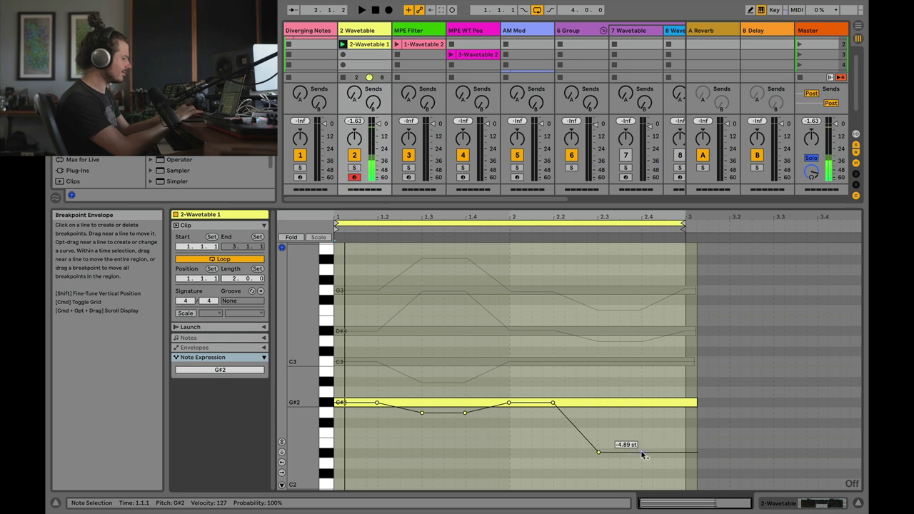
{"action": "left_click", "coordinate": [642, 455]}
{"action": "left_click_drag", "start_coordinate": [688, 452], "coordinate": [689, 405]}
{"action": "key", "text": "space"}
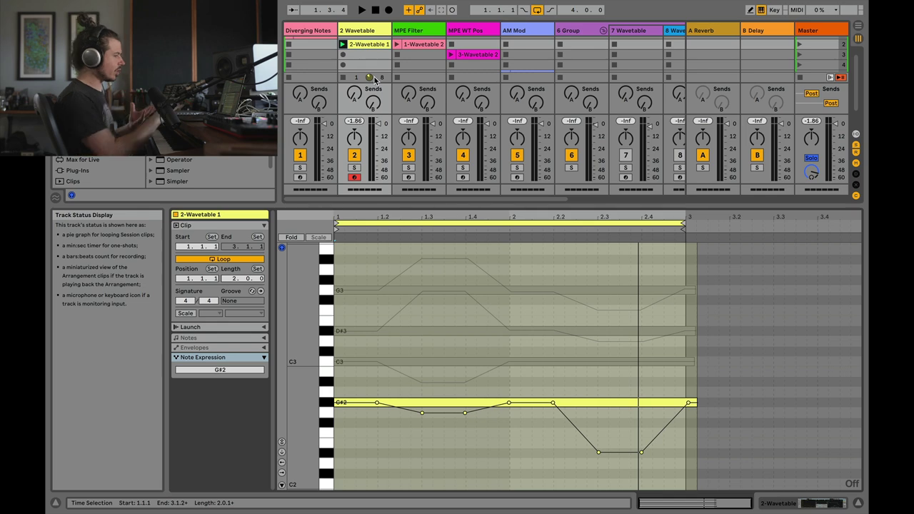
- Show 2 Wavetable's MPE matrix and audition Note PB to Pitch amounts, settling on 48
{"action": "left_click", "coordinate": [372, 28]}
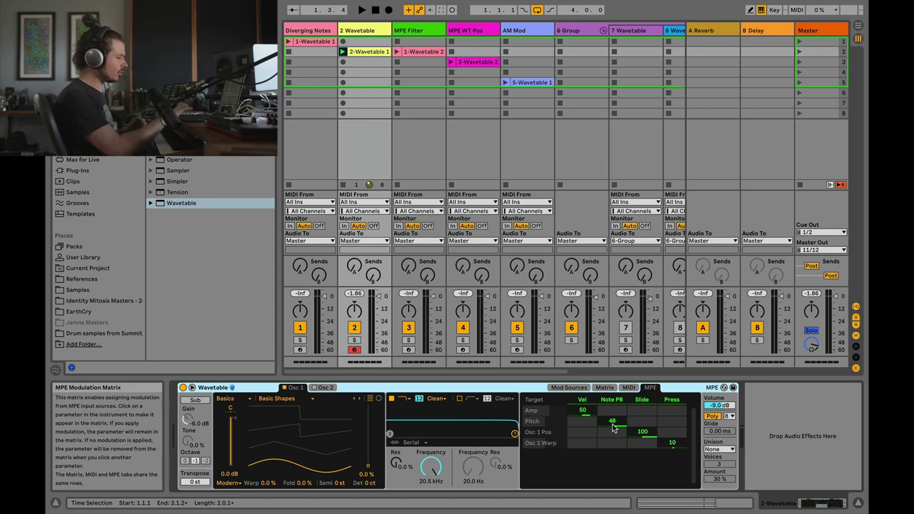
{"action": "left_click_drag", "start_coordinate": [612, 420], "coordinate": [612, 438]}
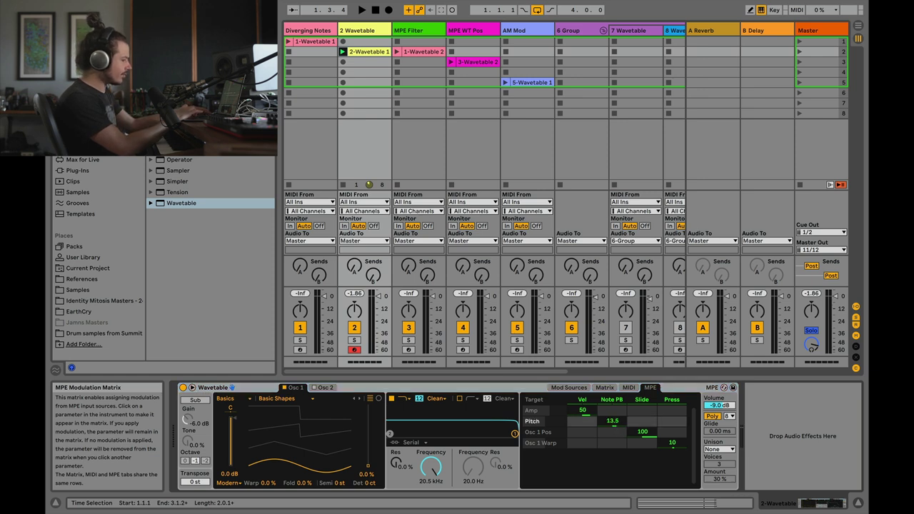
{"action": "key", "text": "space"}
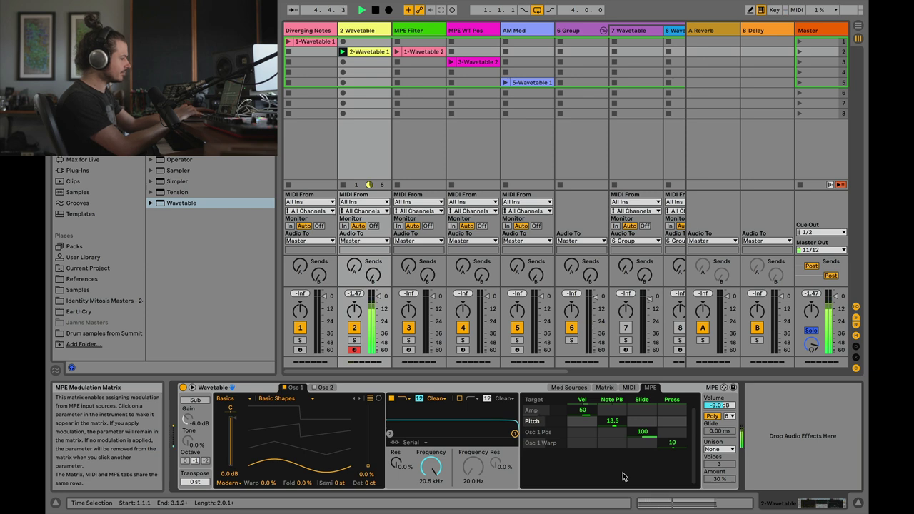
{"action": "left_click_drag", "start_coordinate": [612, 421], "coordinate": [618, 407]}
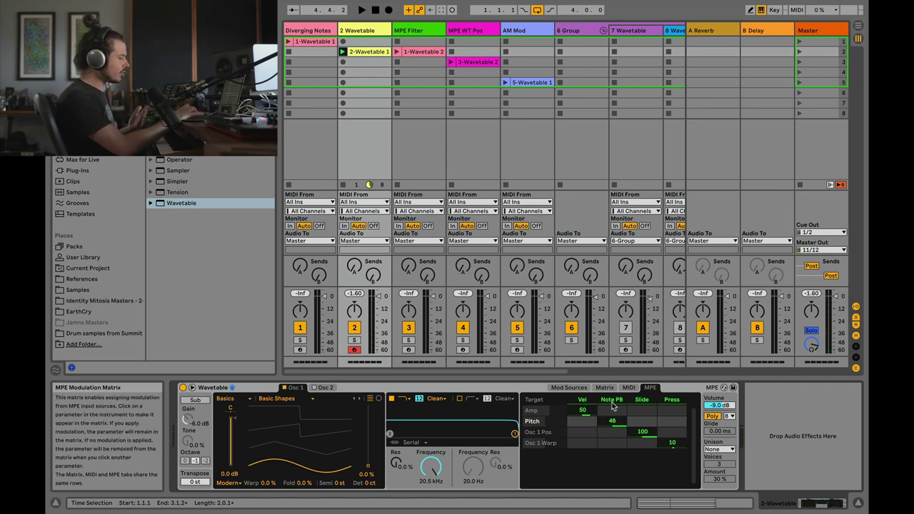
- Show MPE Filter's Wavetable MPE matrix (Slide to Osc 1 Pos, Press to Filter 1 Freq) and launch scene 3
{"action": "double_click", "coordinate": [360, 52]}
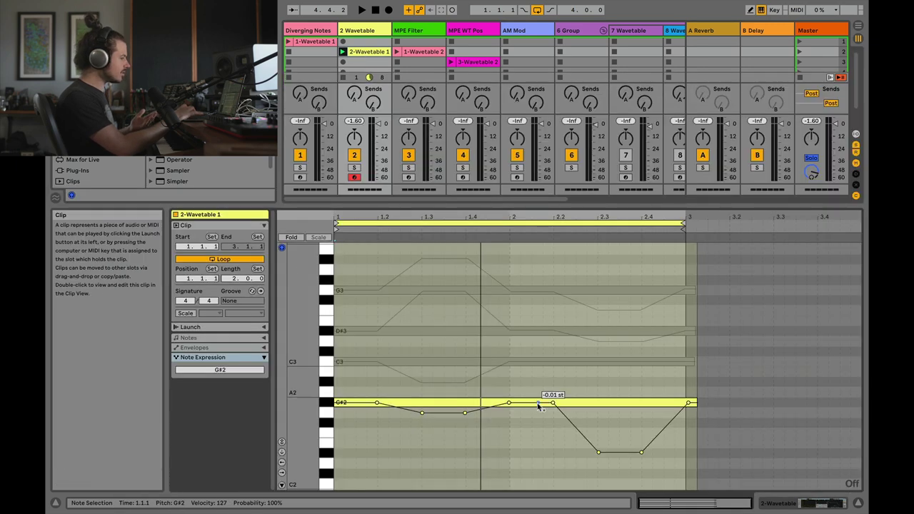
{"action": "left_click", "coordinate": [220, 358]}
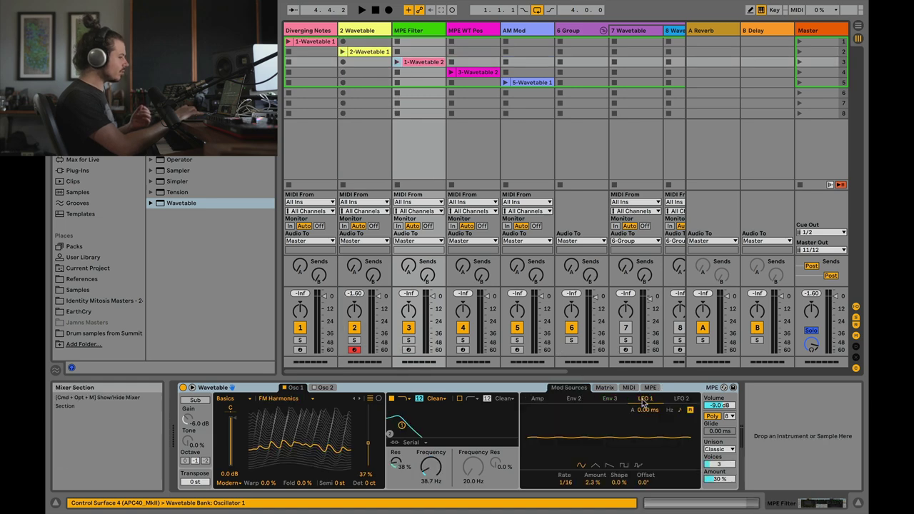
{"action": "left_click", "coordinate": [652, 389]}
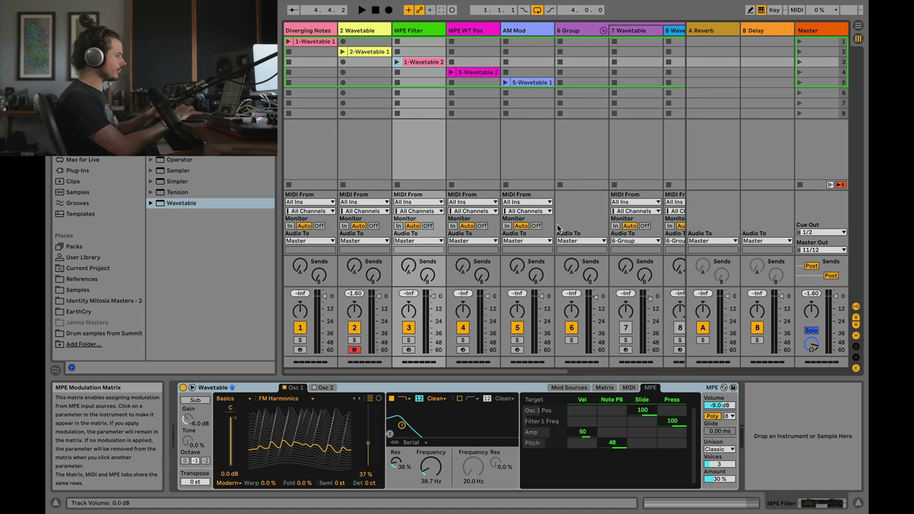
{"action": "left_click", "coordinate": [798, 63]}
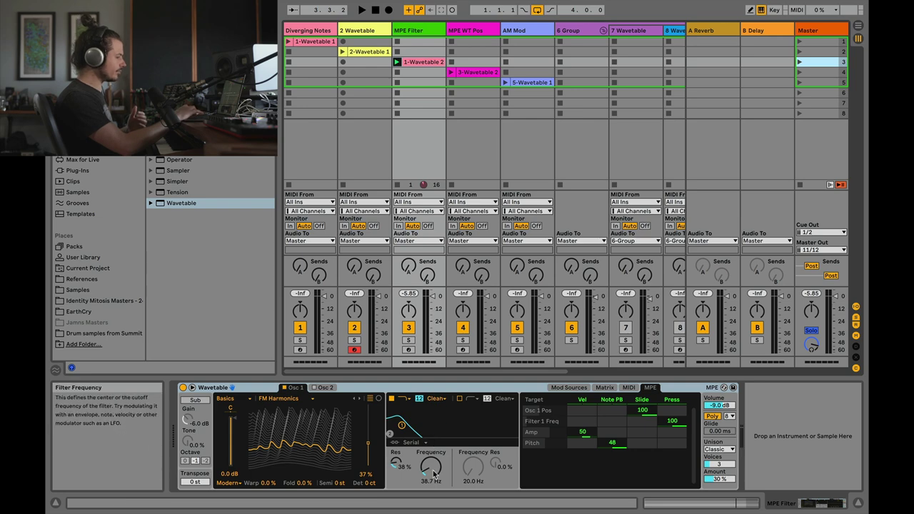
- Open clip 1-Wavetable 2, remove its C2 note, and switch to Note Expression view
{"action": "left_click", "coordinate": [421, 64]}
{"action": "double_click", "coordinate": [421, 63]}
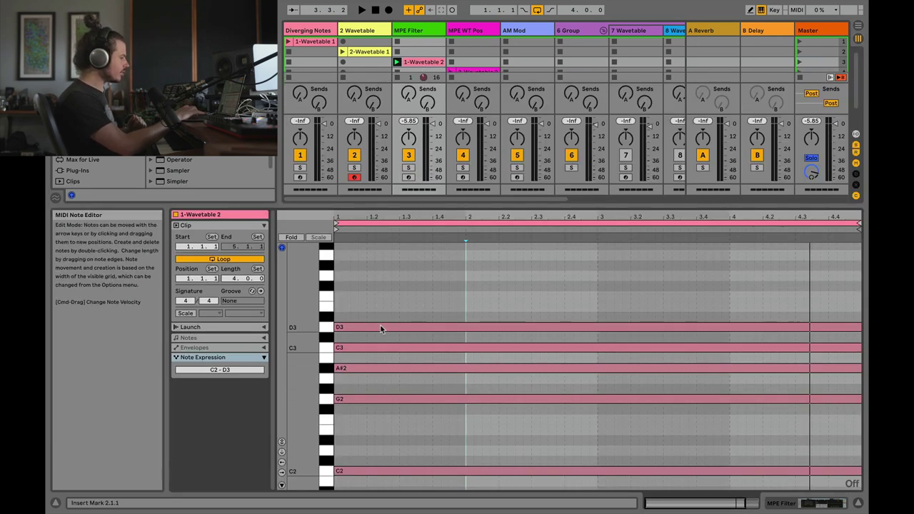
{"action": "left_click", "coordinate": [399, 471]}
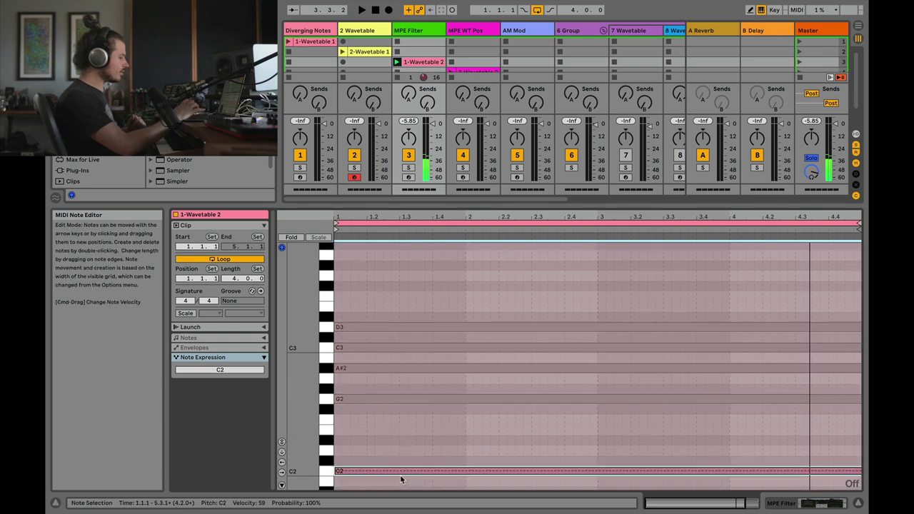
{"action": "key", "text": "super+z"}
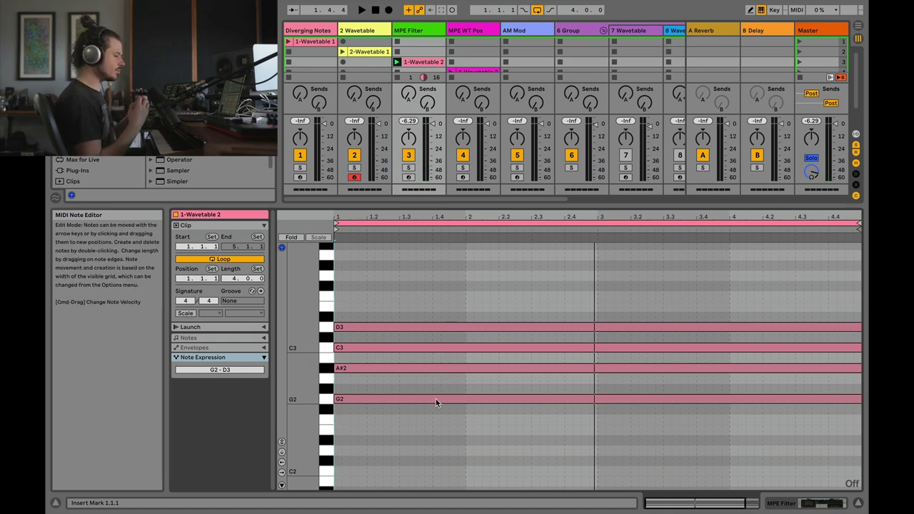
{"action": "left_click", "coordinate": [220, 359]}
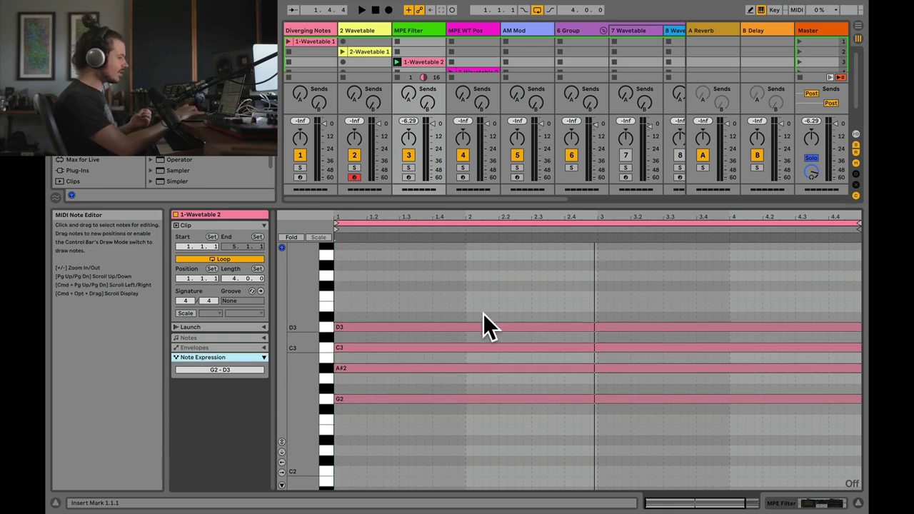
{"action": "left_click", "coordinate": [283, 454]}
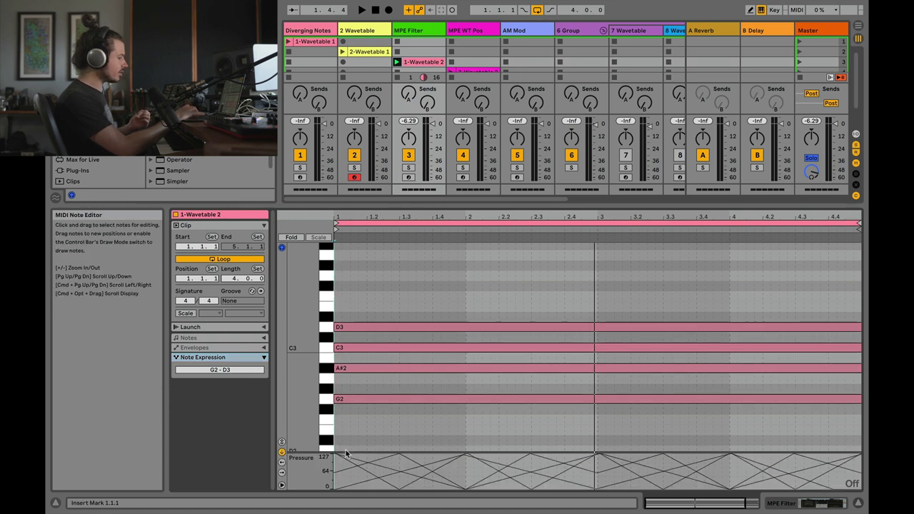
{"action": "left_click_drag", "start_coordinate": [346, 453], "coordinate": [337, 414]}
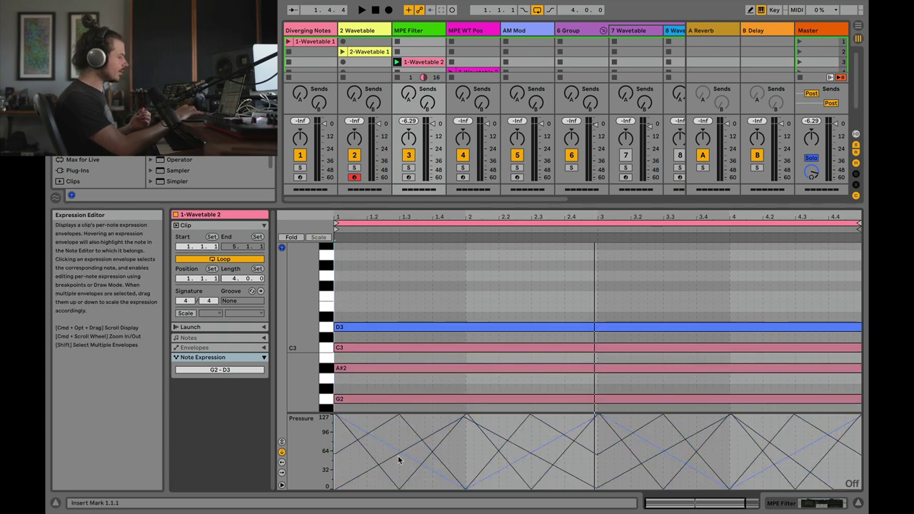
{"action": "left_click_drag", "start_coordinate": [418, 278], "coordinate": [494, 380]}
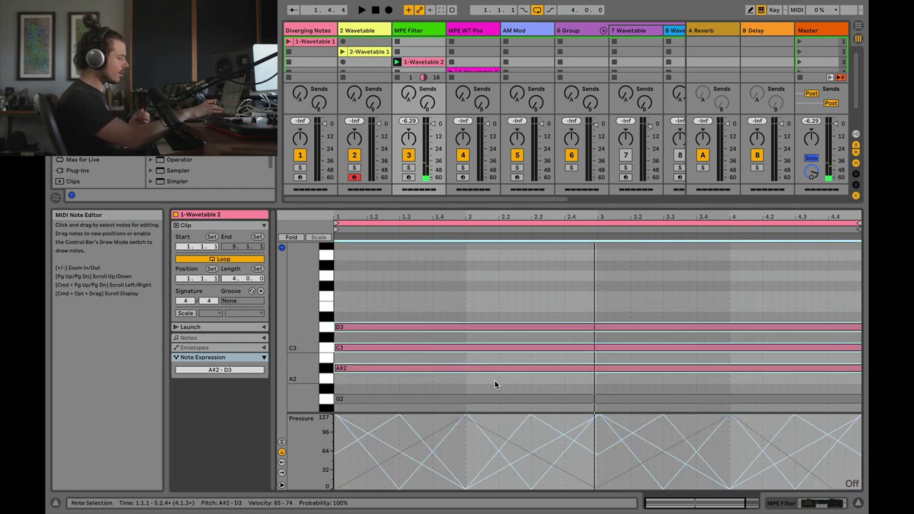
{"action": "left_click", "coordinate": [392, 438]}
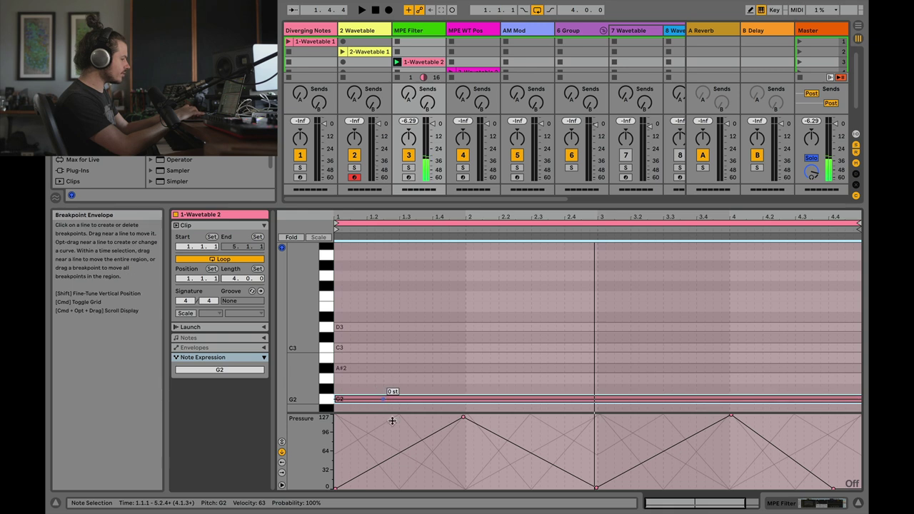
{"action": "mouse_move", "coordinate": [339, 491]}
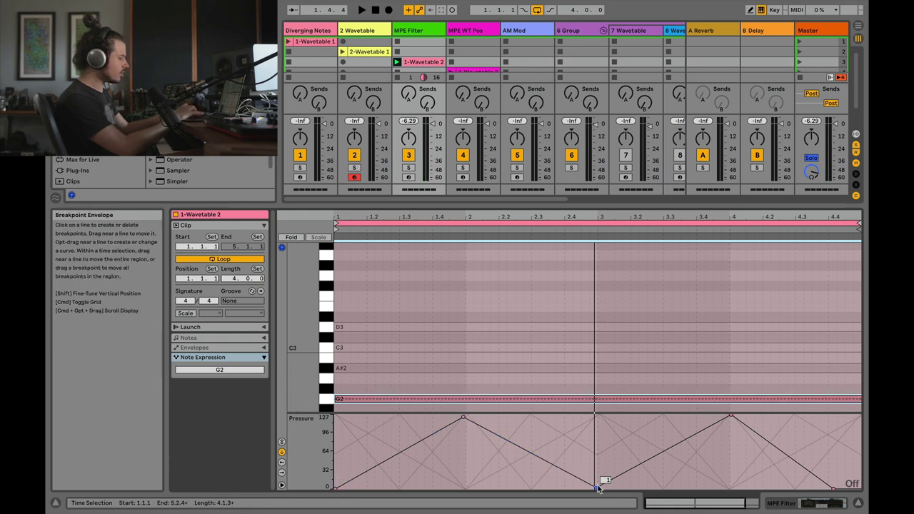
{"action": "key", "text": "space"}
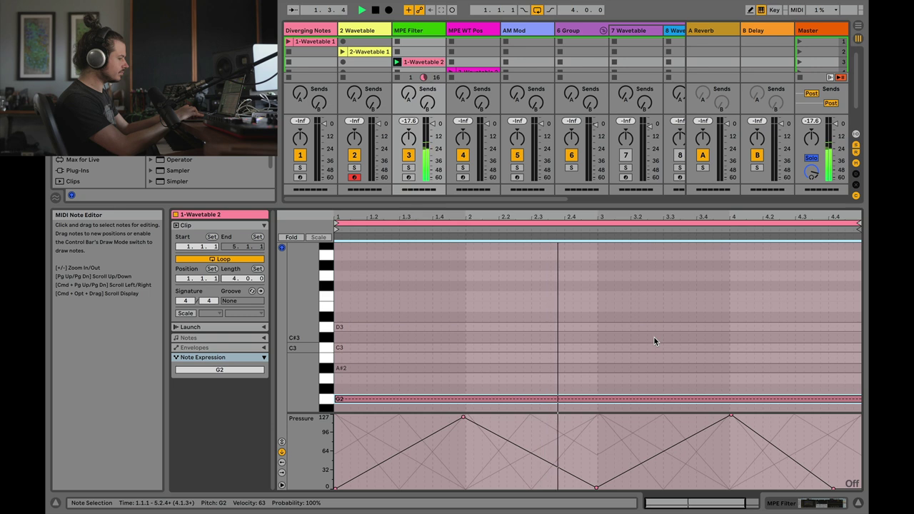
{"action": "key", "text": "space"}
{"action": "left_click", "coordinate": [462, 370]}
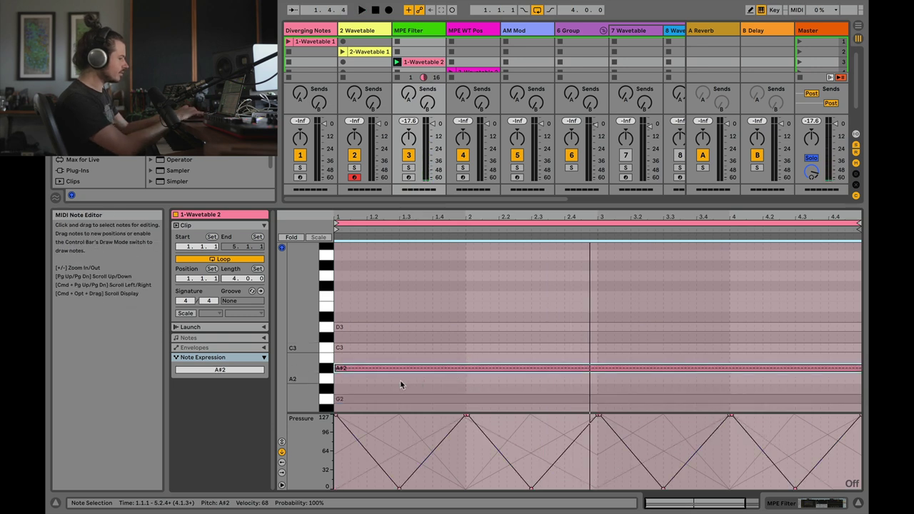
{"action": "key", "text": "space"}
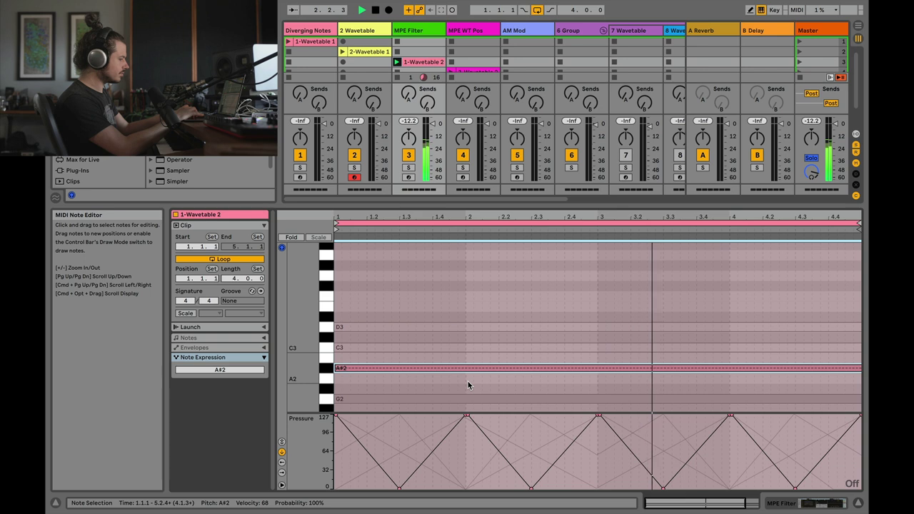
{"action": "key", "text": "space"}
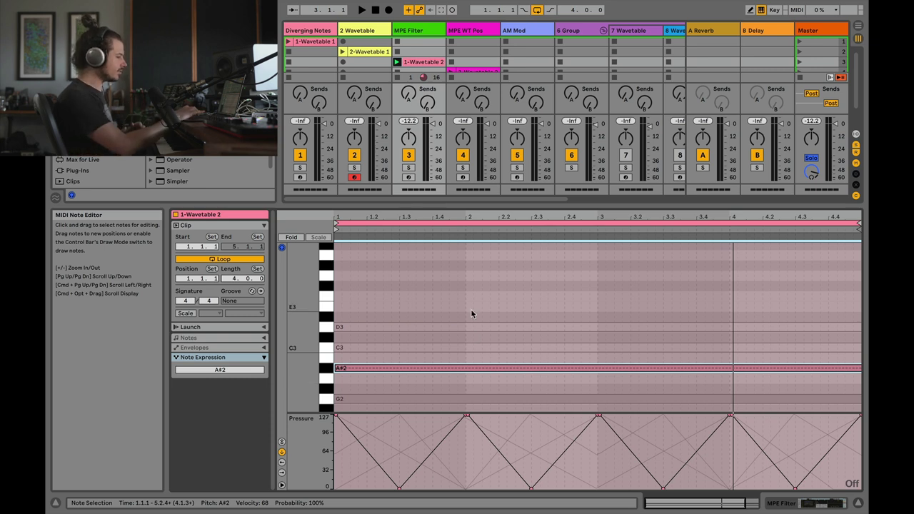
{"action": "left_click_drag", "start_coordinate": [470, 309], "coordinate": [491, 342]}
{"action": "left_click", "coordinate": [399, 326]}
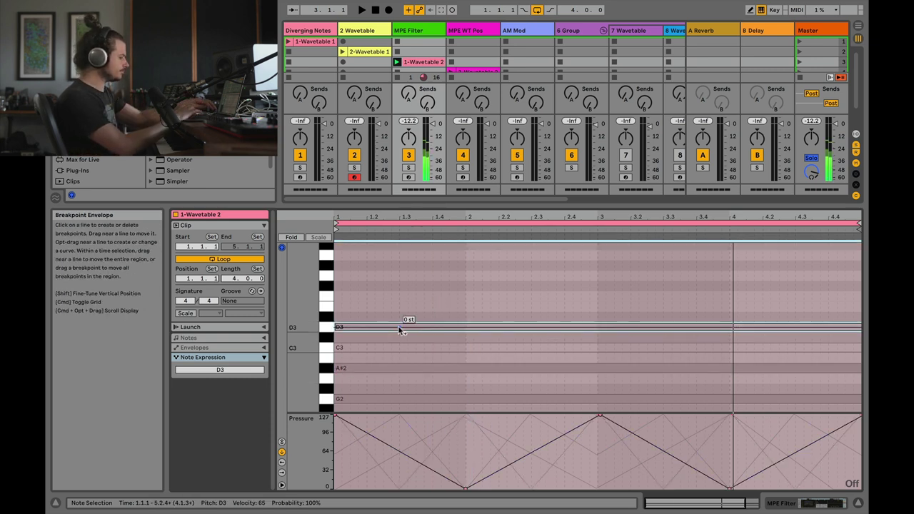
{"action": "left_click", "coordinate": [398, 348]}
{"action": "key", "text": "space"}
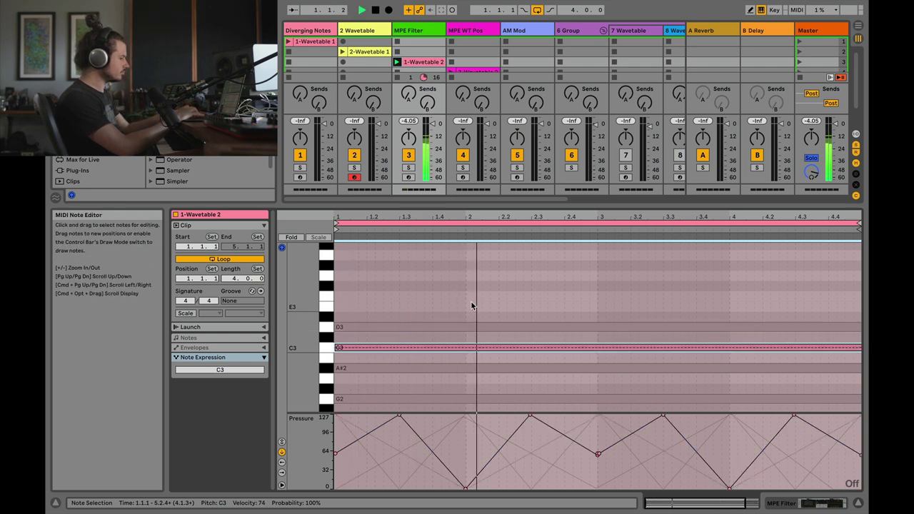
{"action": "key", "text": "space"}
- Insert a new MIDI track after MPE Filter and load Wavetable onto it
{"action": "right_click", "coordinate": [419, 31]}
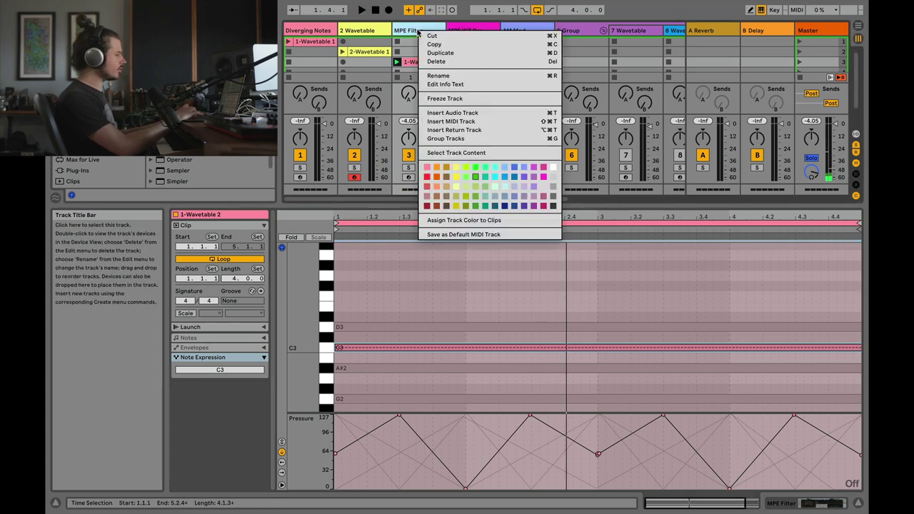
{"action": "left_click", "coordinate": [466, 122]}
{"action": "scroll", "coordinate": [200, 171], "scroll_direction": "down", "scroll_amount": 2}
{"action": "left_click", "coordinate": [190, 182]}
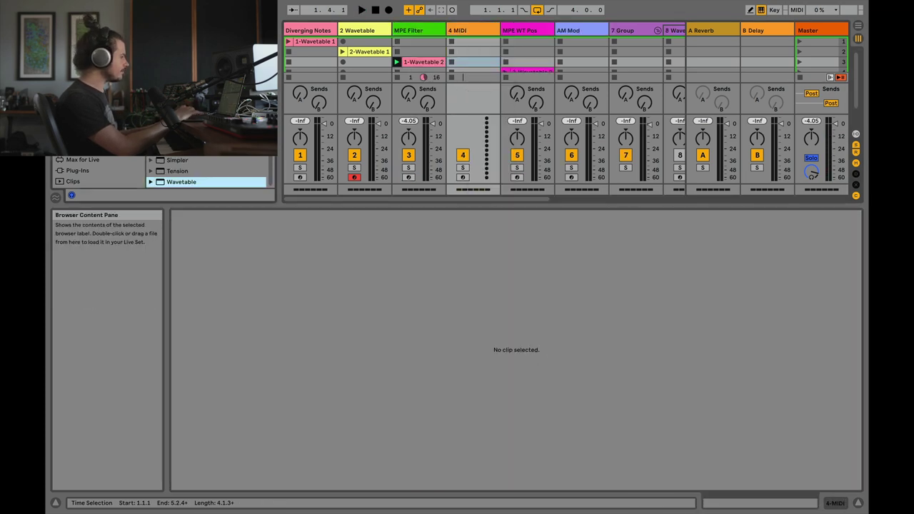
{"action": "key", "text": "Return"}
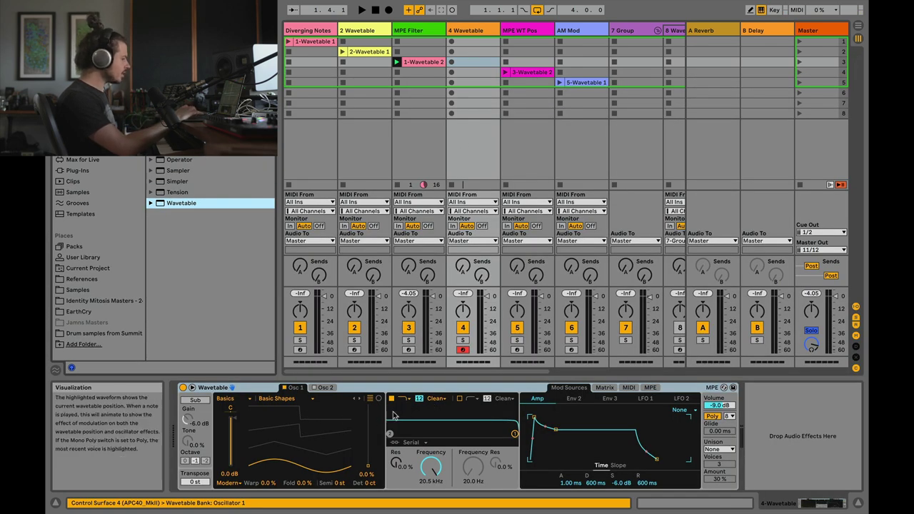
- Set Osc 1 to the Complex > Transformations wavetable and start recording a clip in slot 3
{"action": "left_click", "coordinate": [304, 399]}
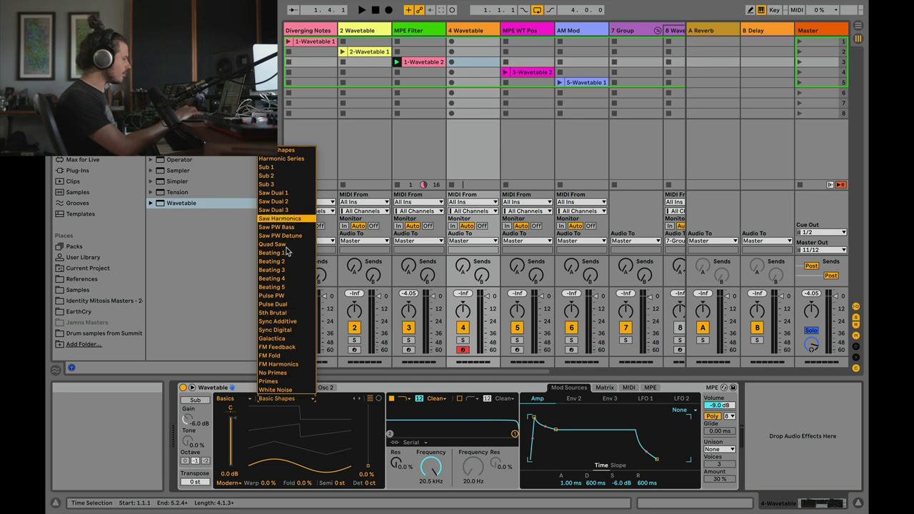
{"action": "left_click", "coordinate": [280, 348]}
{"action": "left_click", "coordinate": [247, 398]}
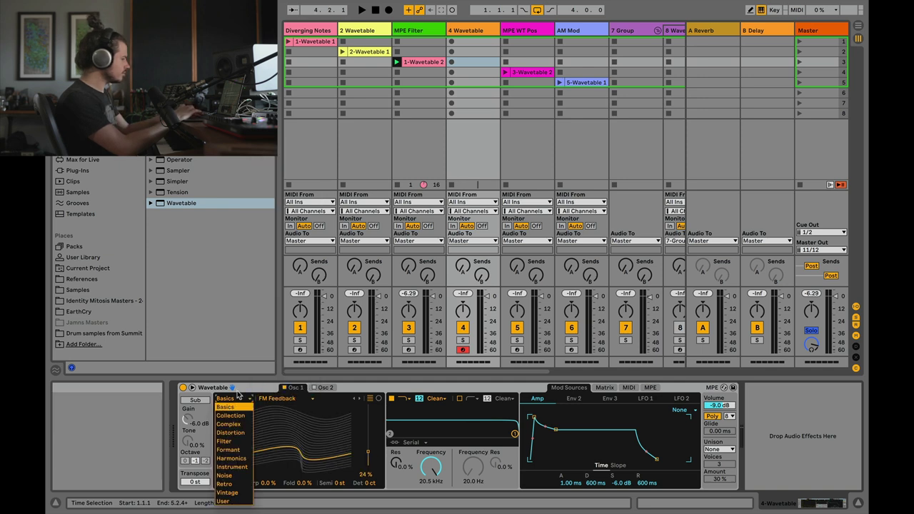
{"action": "left_click", "coordinate": [230, 424]}
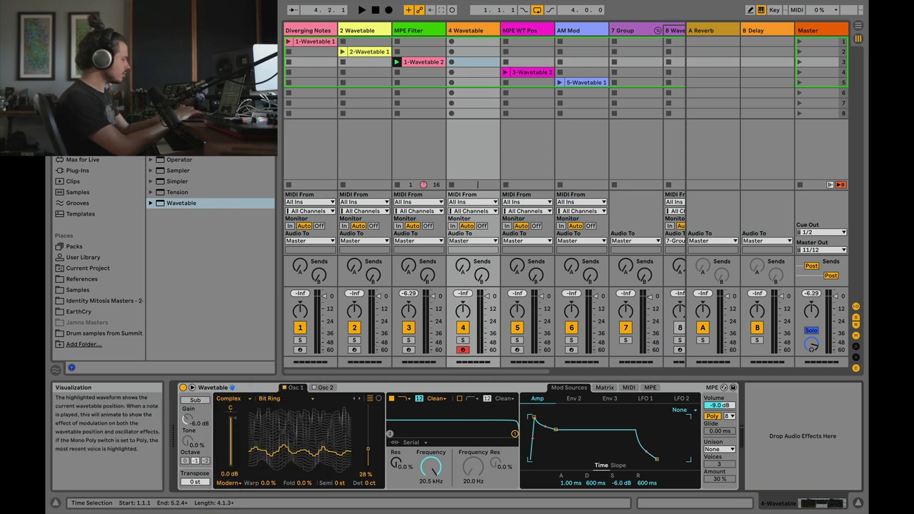
{"action": "left_click", "coordinate": [250, 397]}
{"action": "left_click", "coordinate": [286, 369]}
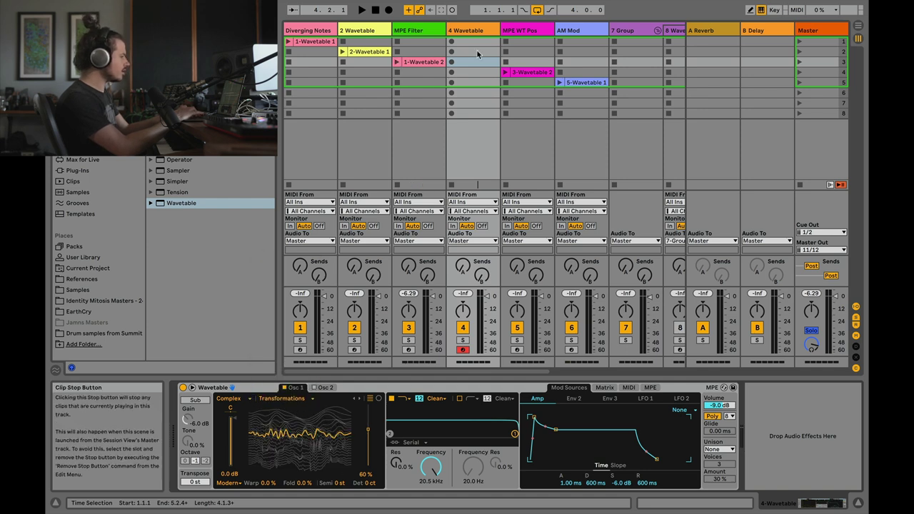
{"action": "left_click", "coordinate": [452, 61]}
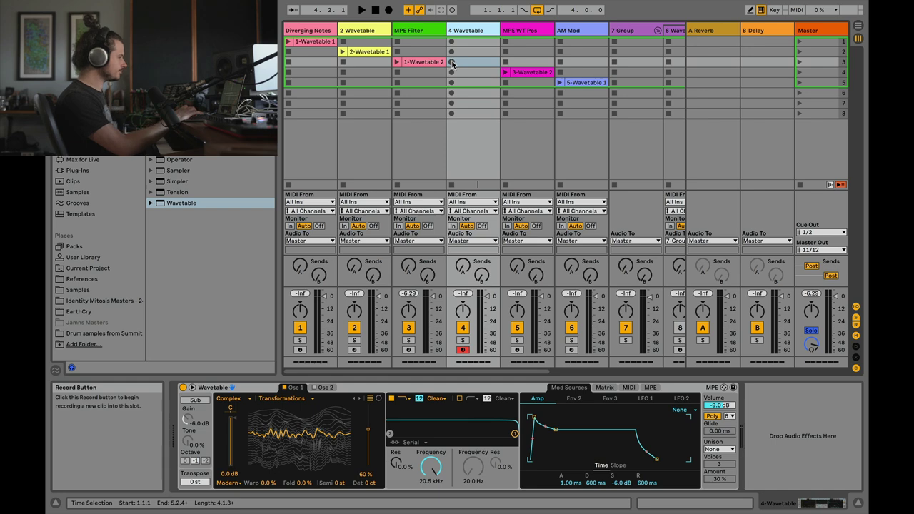
- Stop recording the G2, A#2, C3, D#3 chord clip, check its empty Pressure lanes, and return to Wavetable
{"action": "double_click", "coordinate": [468, 62]}
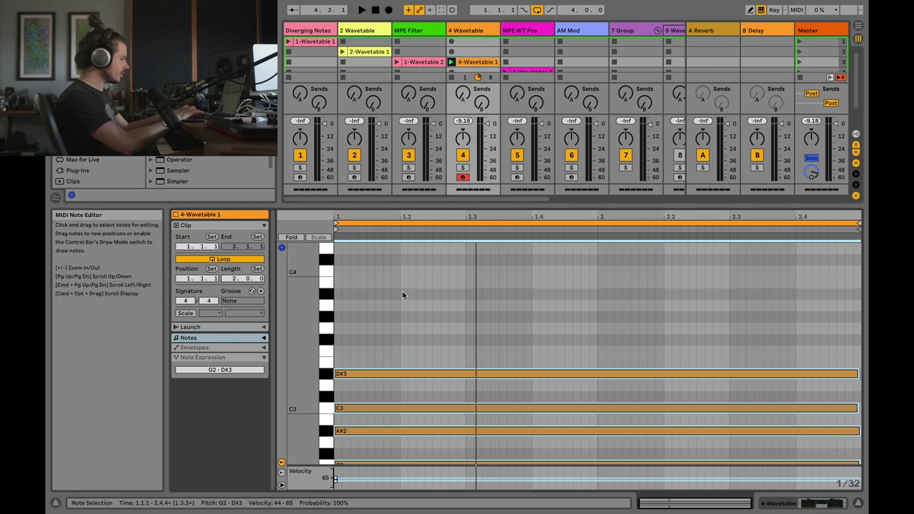
{"action": "left_click_drag", "start_coordinate": [303, 336], "coordinate": [303, 270]}
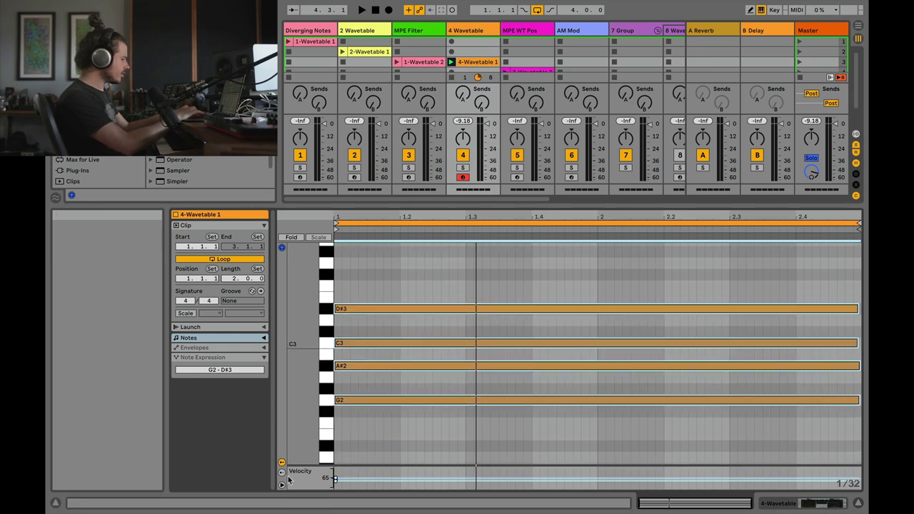
{"action": "left_click", "coordinate": [211, 358]}
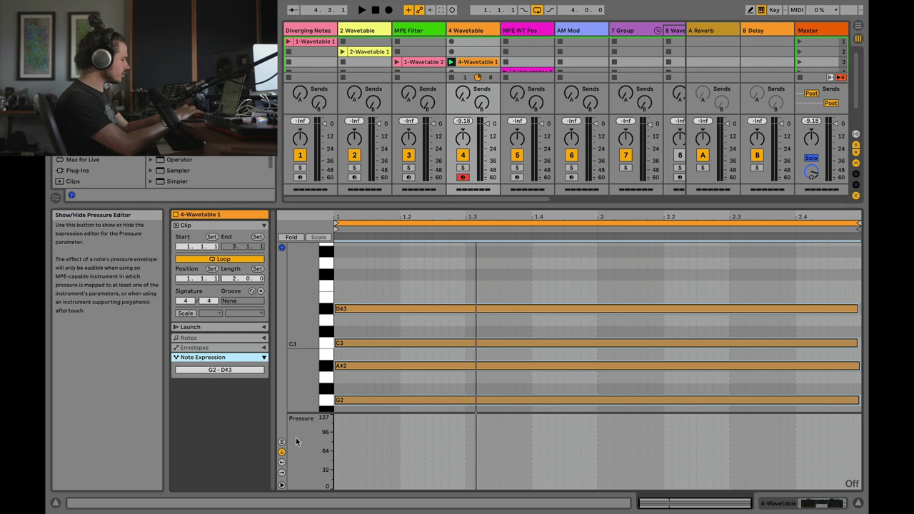
{"action": "key", "text": "super+a"}
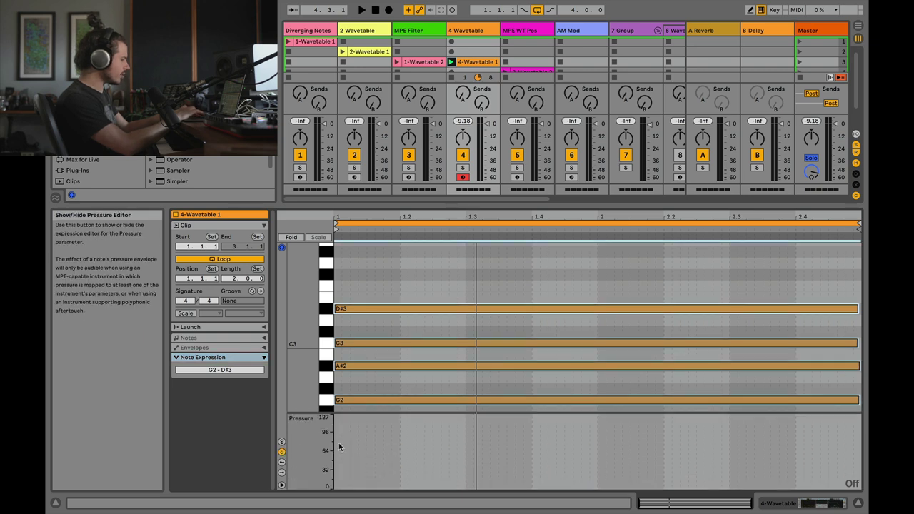
{"action": "scroll", "coordinate": [391, 286], "scroll_direction": "down", "scroll_amount": 2}
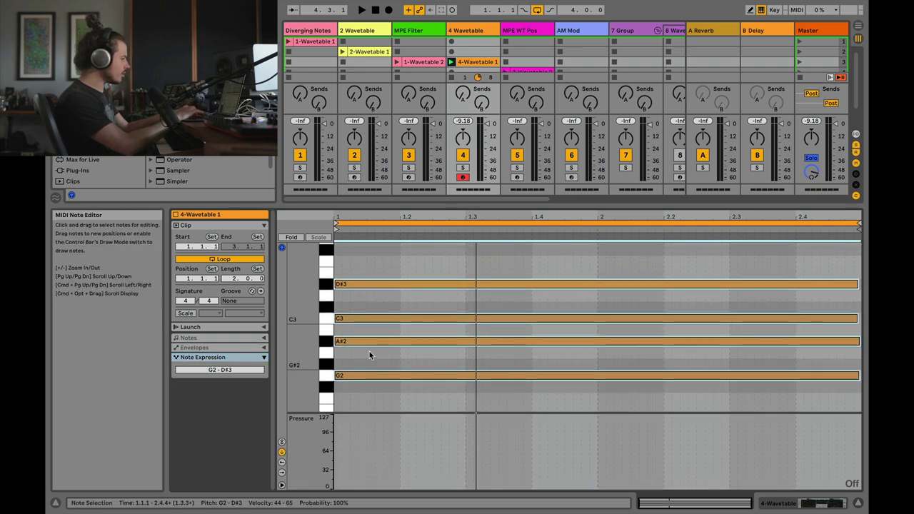
{"action": "double_click", "coordinate": [474, 33]}
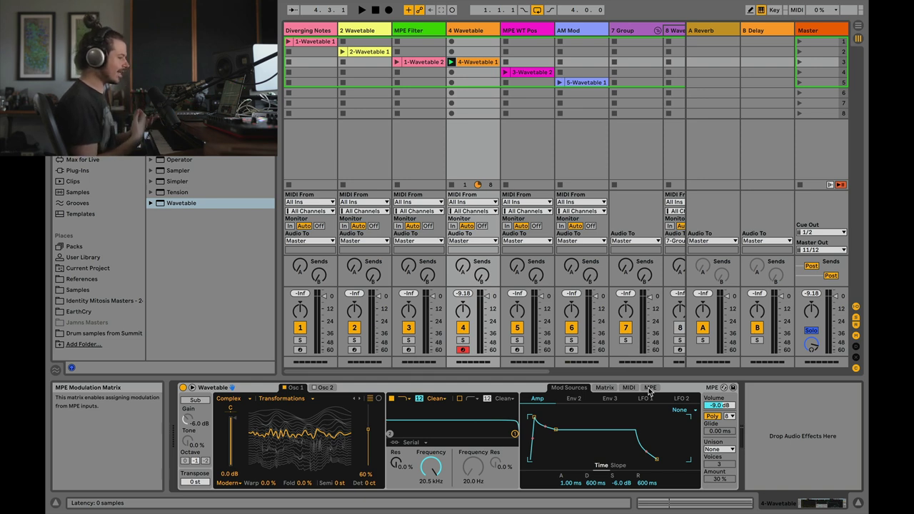
- Add Filter 1 Freq as a target row below Osc 1 Warp in track 4's MIDI matrix
{"action": "left_click", "coordinate": [605, 389]}
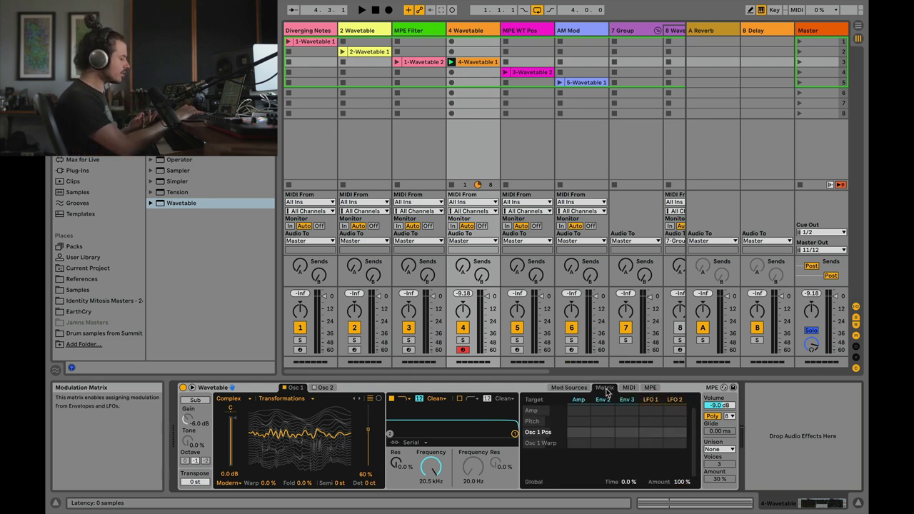
{"action": "left_click", "coordinate": [428, 470]}
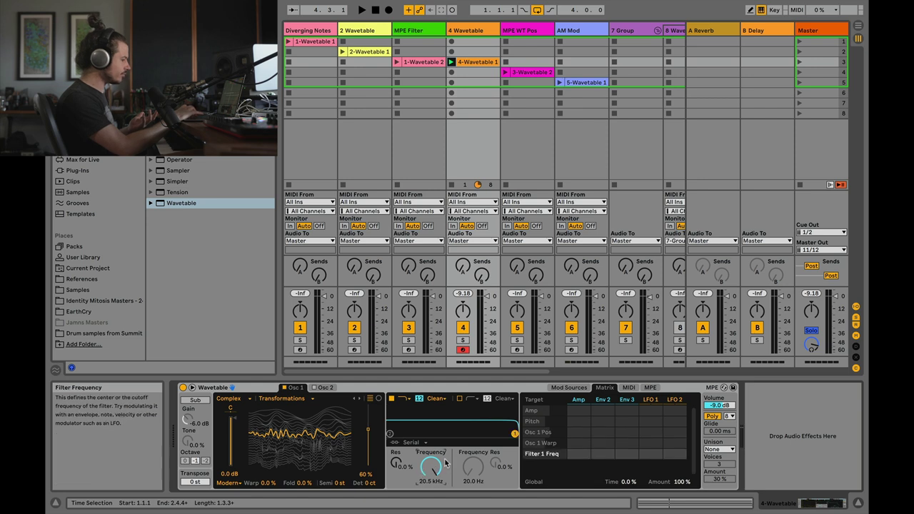
{"action": "left_click", "coordinate": [650, 388]}
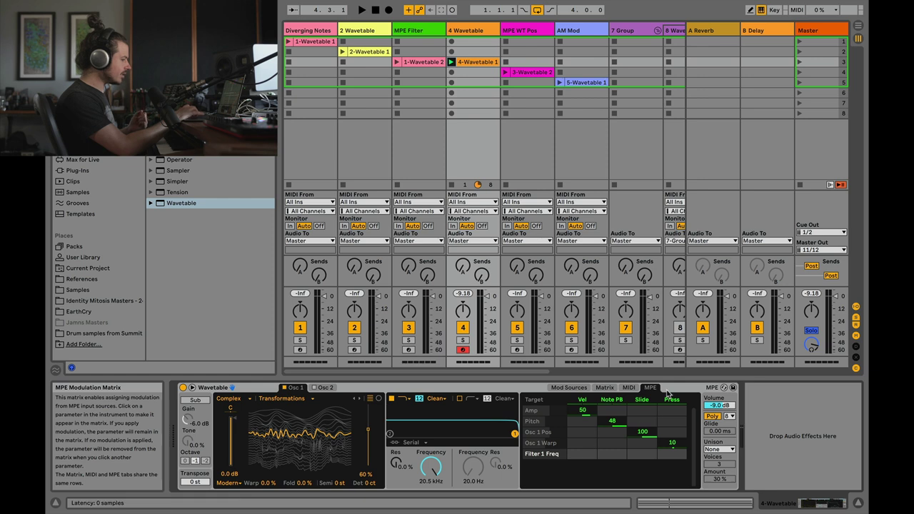
{"action": "left_click", "coordinate": [630, 390]}
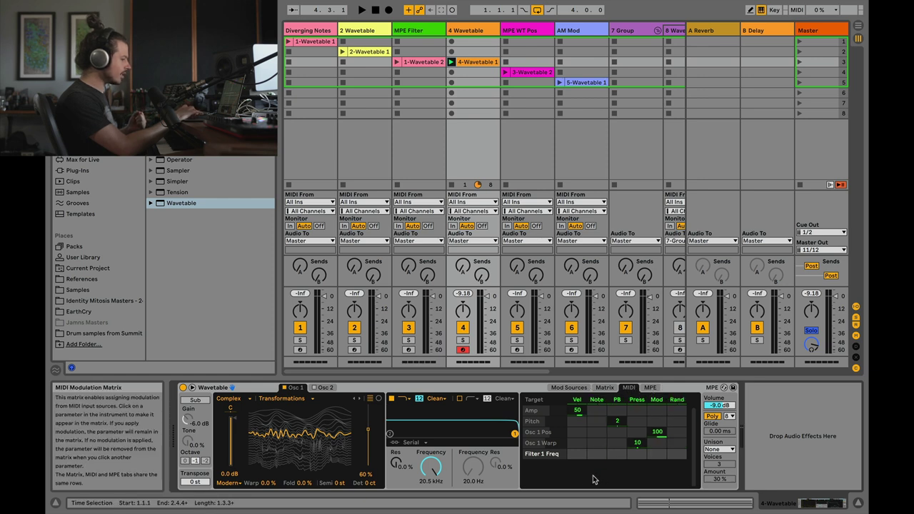
{"action": "left_click", "coordinate": [370, 432]}
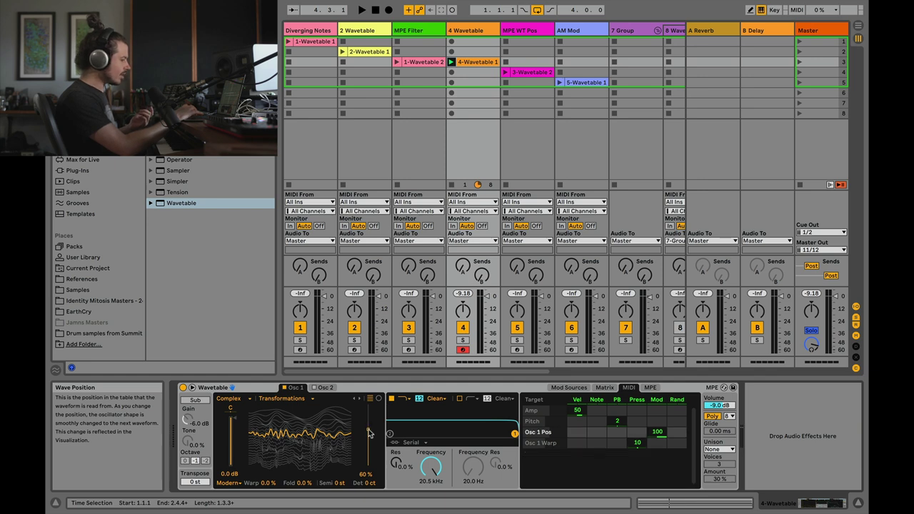
{"action": "left_click", "coordinate": [232, 414]}
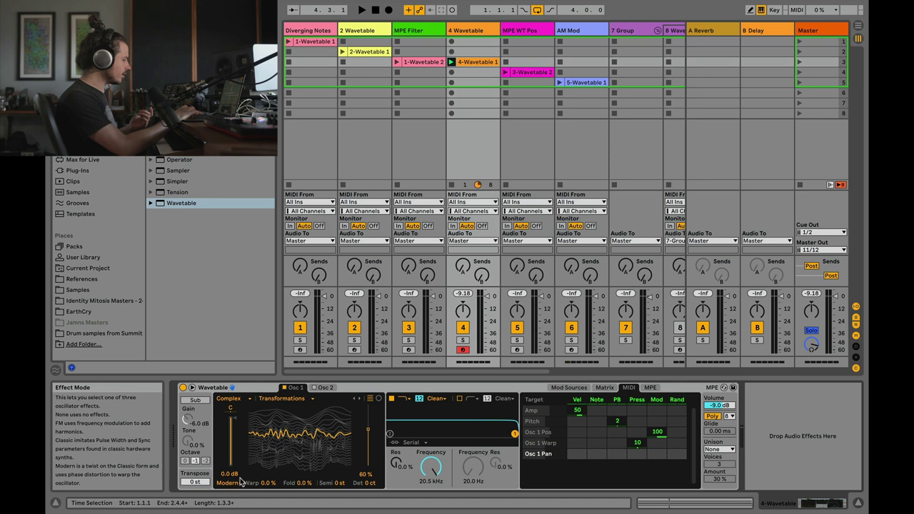
{"action": "left_click", "coordinate": [266, 483]}
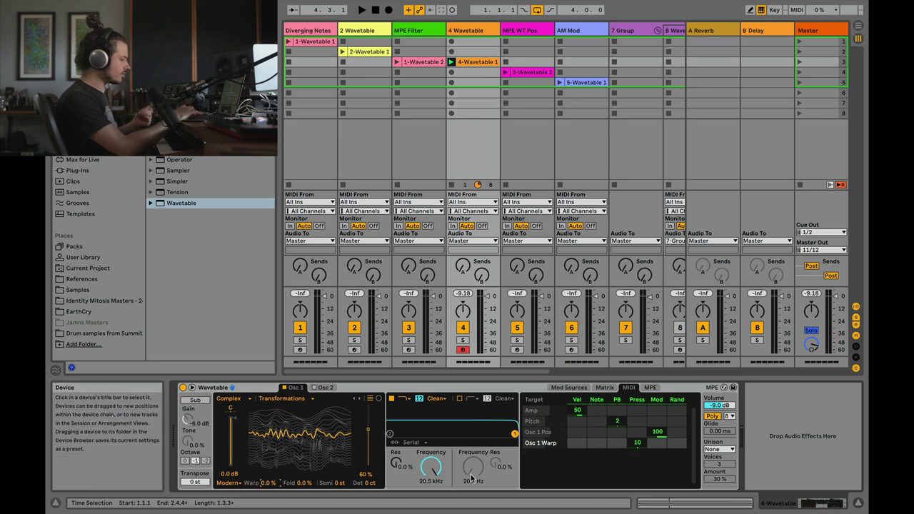
{"action": "left_click", "coordinate": [430, 469]}
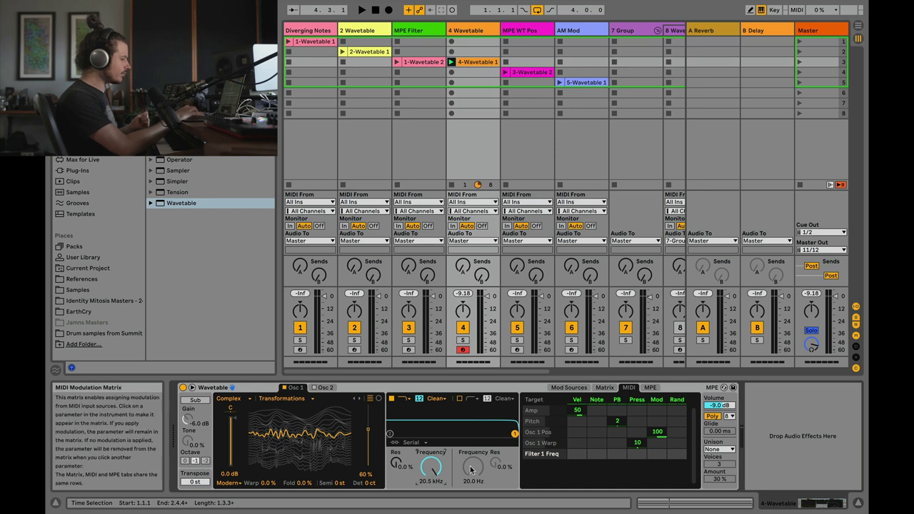
- Reset Press on Osc 1 Warp and set Press to Filter 1 Freq at 100, cutoff at 36.6 Hz
{"action": "left_click", "coordinate": [650, 388]}
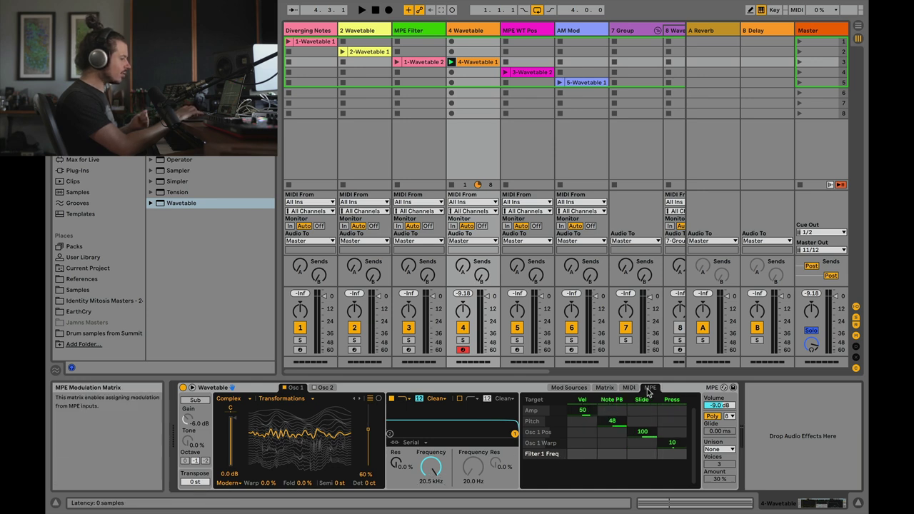
{"action": "double_click", "coordinate": [675, 445]}
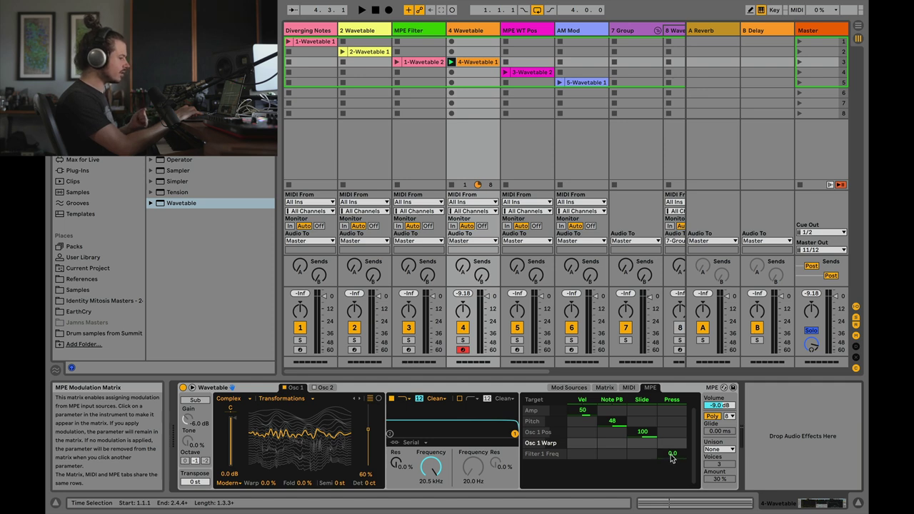
{"action": "left_click_drag", "start_coordinate": [671, 457], "coordinate": [672, 429]}
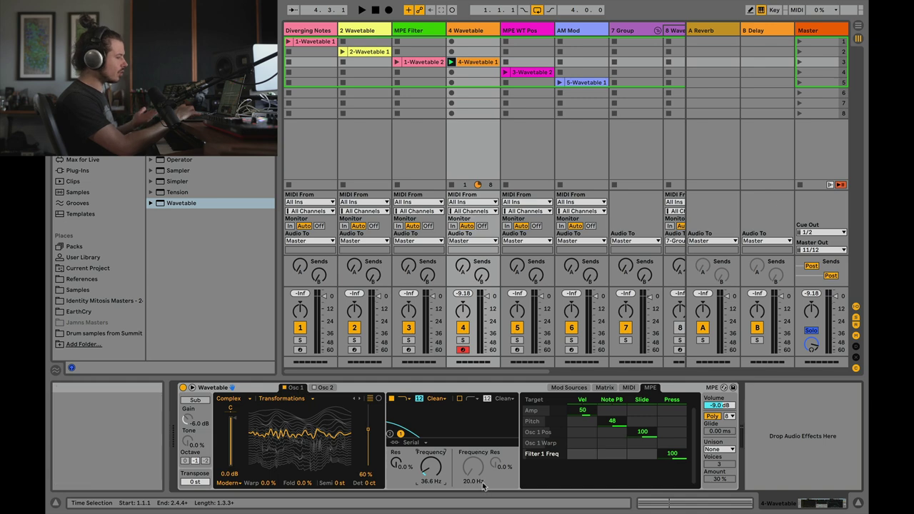
- Move the 4-Wavetable 1 clip down a slot and draw G2's pressure envelope rising to 127
{"action": "left_click_drag", "start_coordinate": [472, 62], "coordinate": [472, 70]}
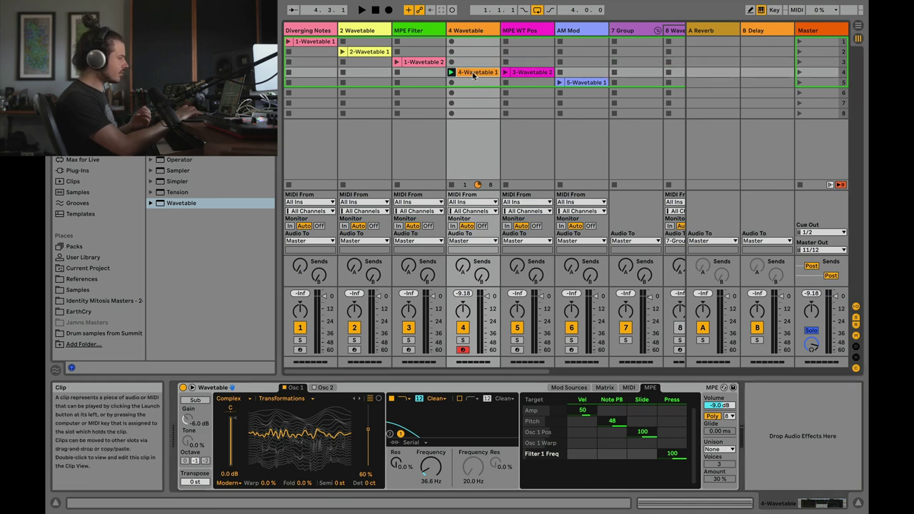
{"action": "double_click", "coordinate": [473, 74]}
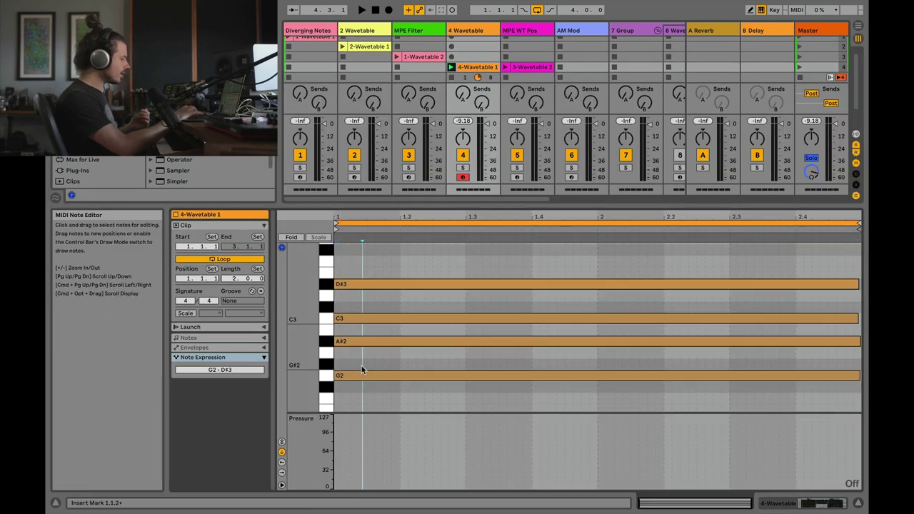
{"action": "left_click", "coordinate": [371, 376]}
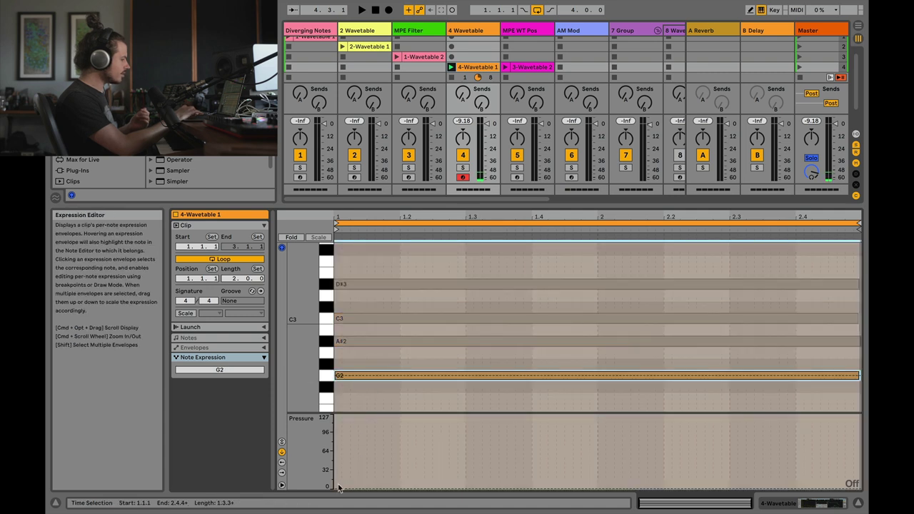
{"action": "left_click_drag", "start_coordinate": [342, 487], "coordinate": [861, 415]}
{"action": "left_click", "coordinate": [399, 318]}
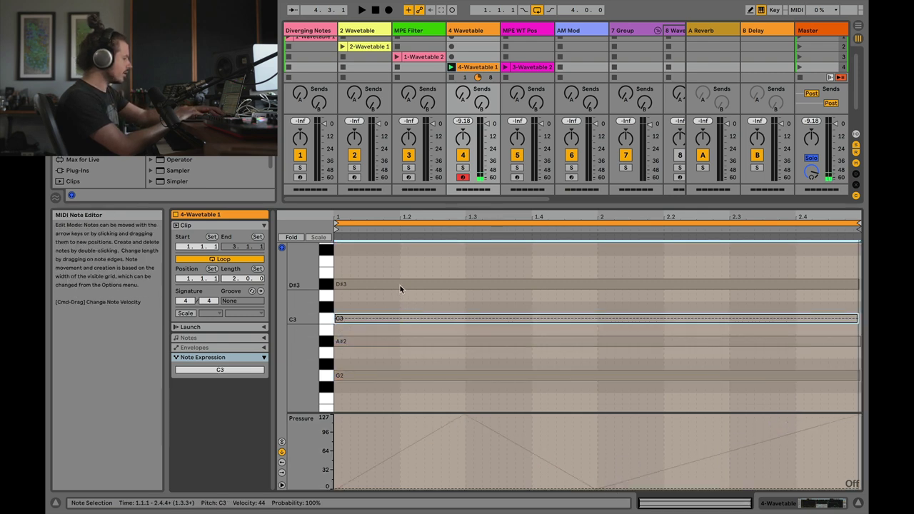
{"action": "left_click", "coordinate": [363, 376]}
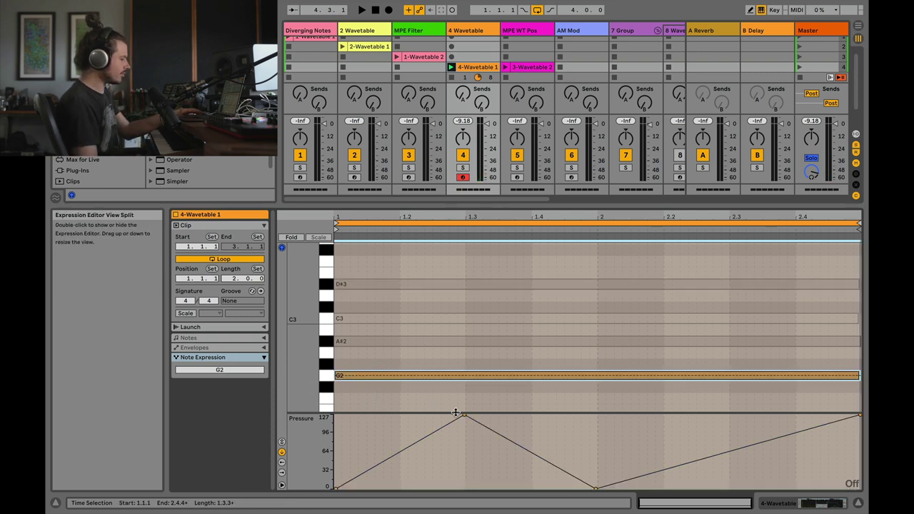
{"action": "key", "text": "space"}
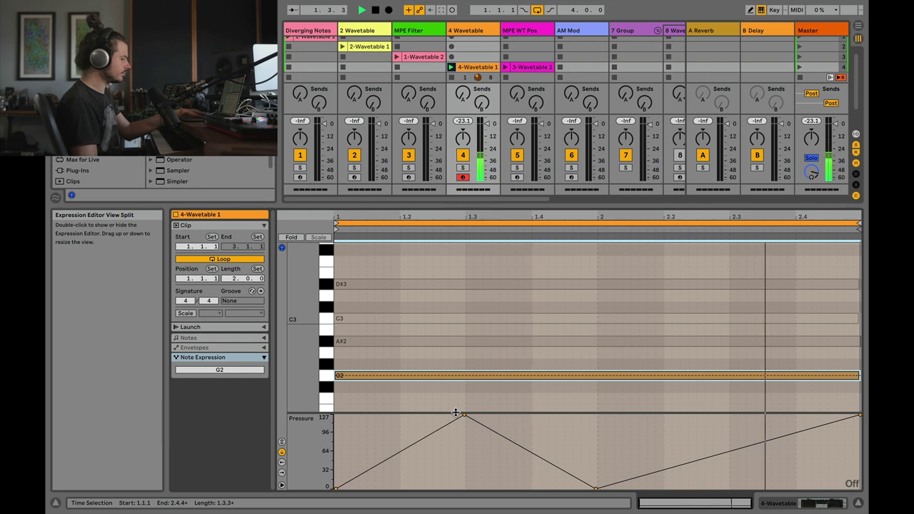
- Draw pressure envelopes for A#2 (V dipping at 1.3), C3 (up to 60) and D#3 (from ~29), then play
{"action": "left_click", "coordinate": [451, 342]}
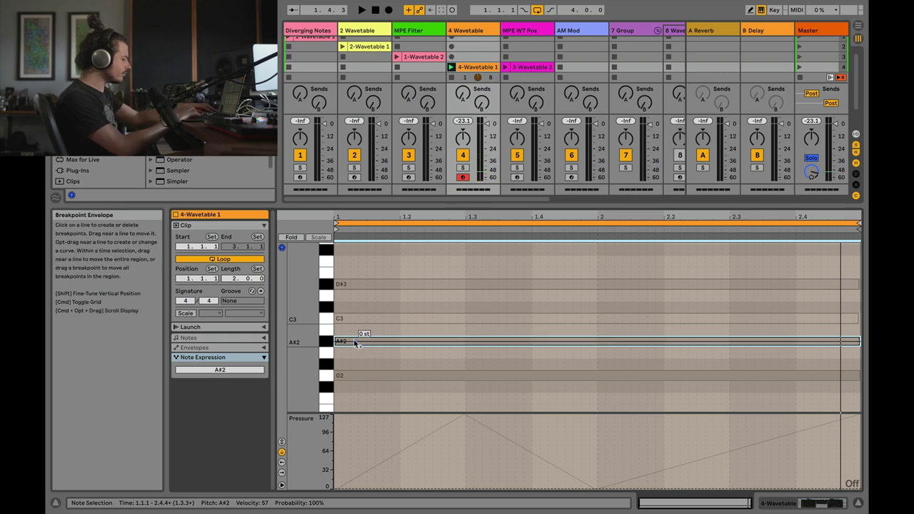
{"action": "left_click_drag", "start_coordinate": [345, 488], "coordinate": [468, 489]}
{"action": "left_click_drag", "start_coordinate": [583, 466], "coordinate": [861, 429]}
{"action": "left_click", "coordinate": [435, 319]}
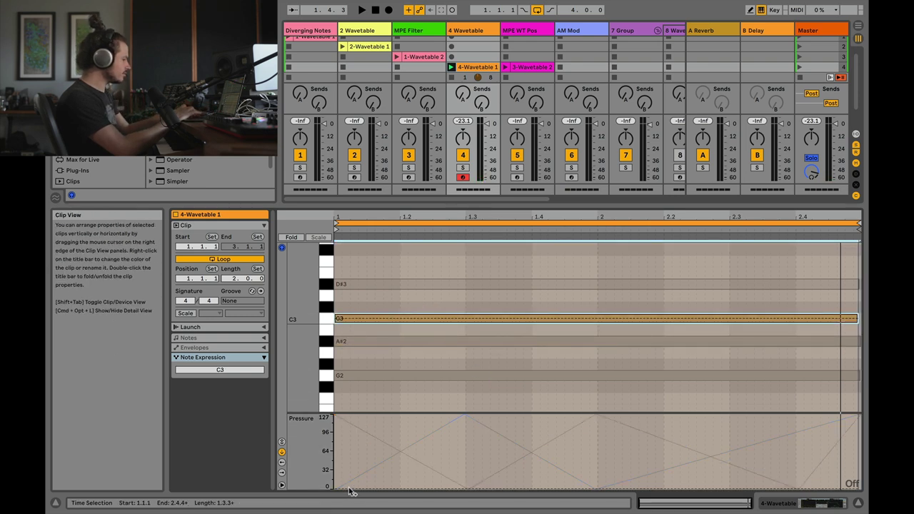
{"action": "left_click_drag", "start_coordinate": [364, 489], "coordinate": [858, 448]}
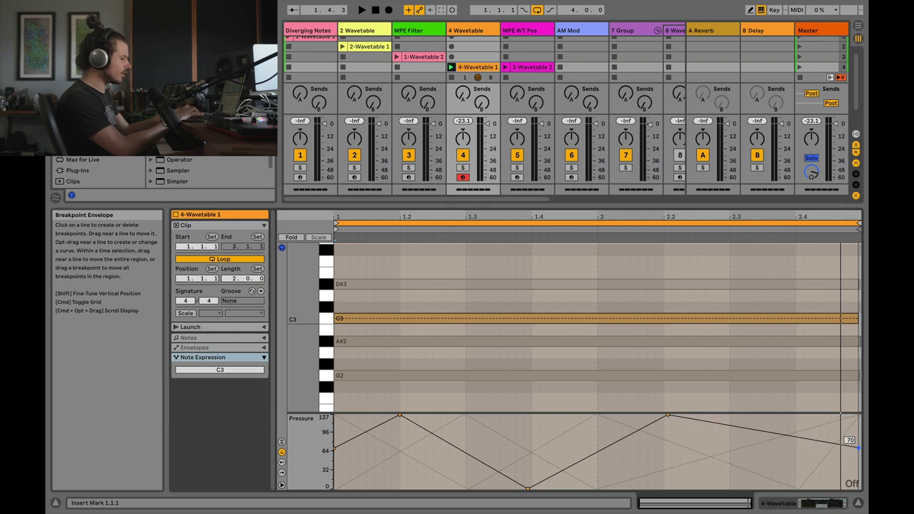
{"action": "left_click", "coordinate": [500, 284]}
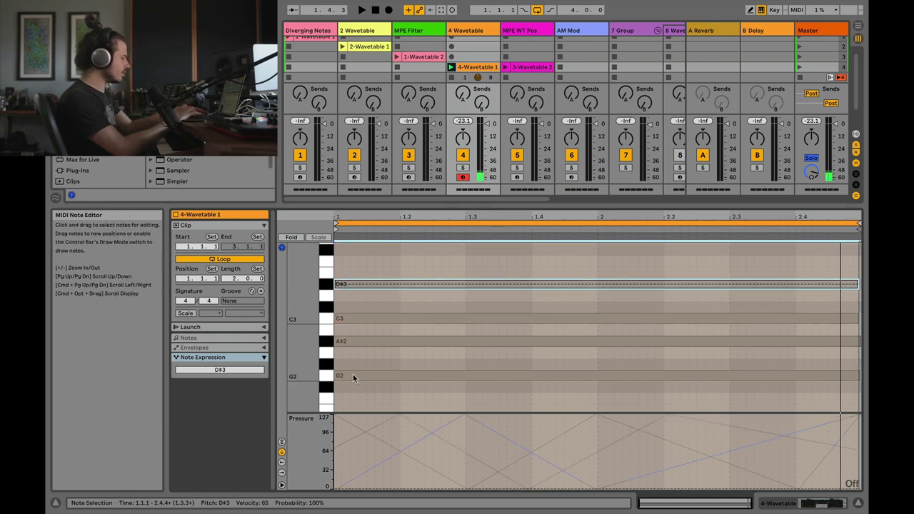
{"action": "left_click_drag", "start_coordinate": [342, 488], "coordinate": [796, 487]}
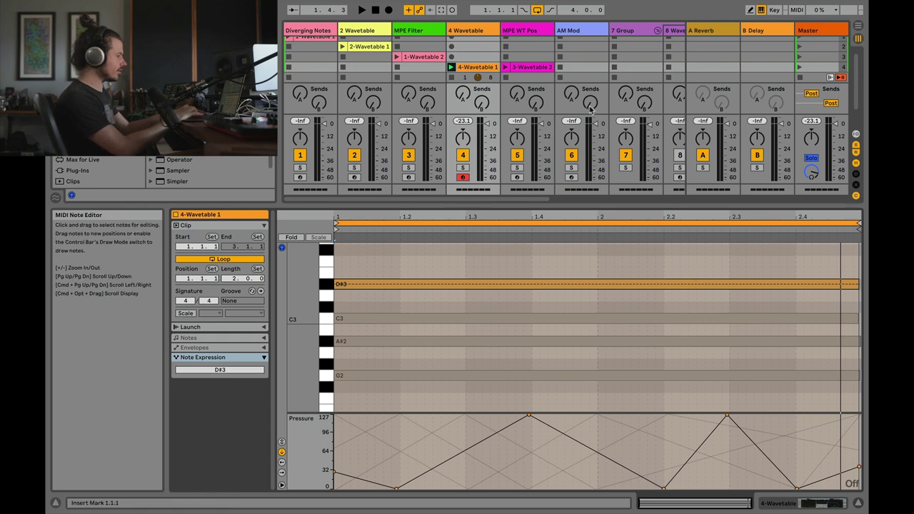
{"action": "key", "text": "space"}
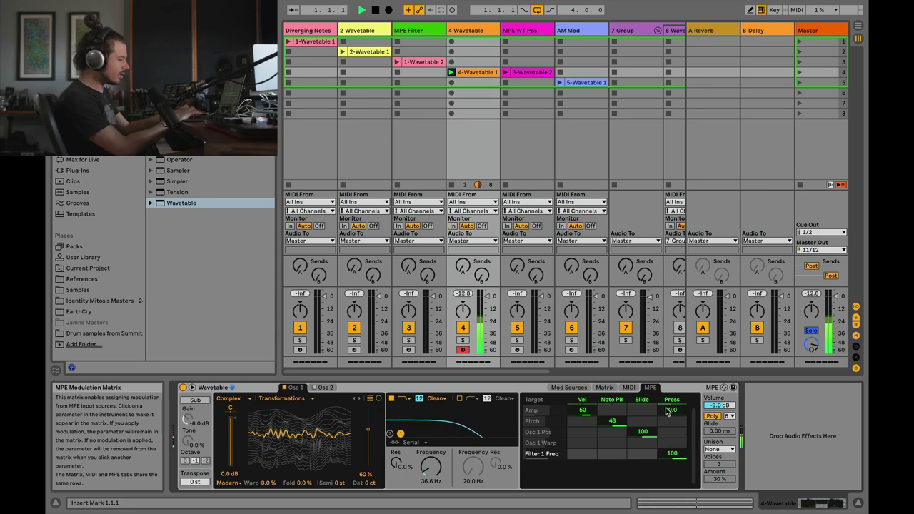
- Set the pressure amount on Osc 1 Warp to -92 while auditioning playback
{"action": "key", "text": "space"}
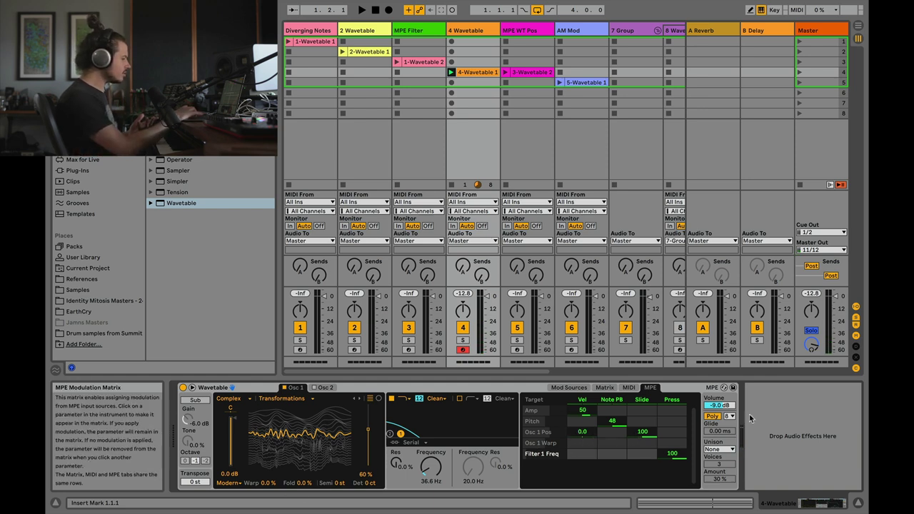
{"action": "left_click", "coordinate": [673, 443]}
{"action": "key", "text": "space"}
{"action": "mouse_move", "coordinate": [672, 443]}
{"action": "left_mouse_down"}
{"action": "mouse_move", "coordinate": [673, 457]}
{"action": "mouse_move", "coordinate": [670, 444]}
{"action": "left_mouse_up"}
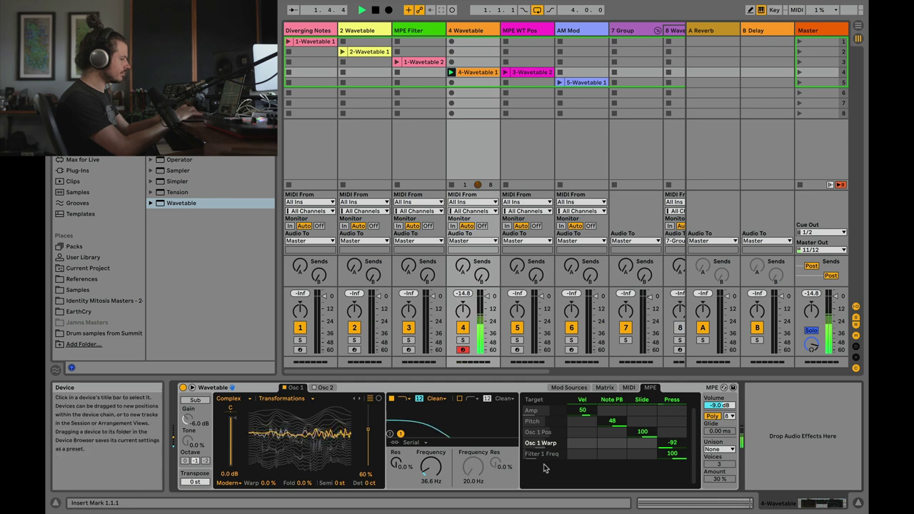
{"action": "key", "text": "space"}
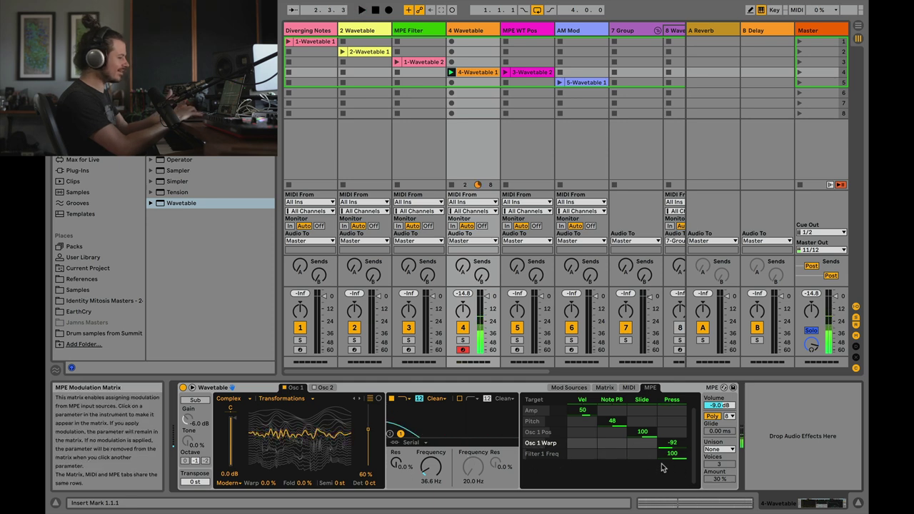
- Set unison mode to Shimmer with 53% amount, then select the MPE WT Pos track
{"action": "left_click", "coordinate": [720, 449]}
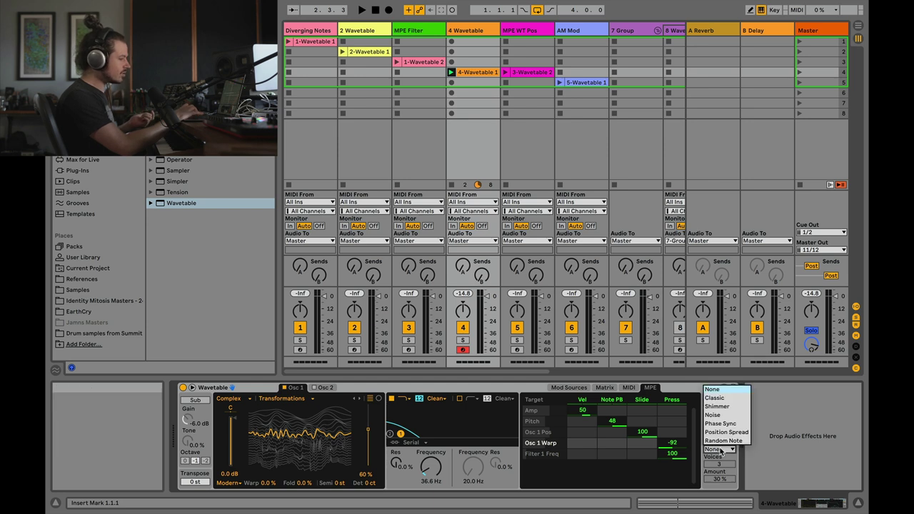
{"action": "left_click", "coordinate": [724, 407]}
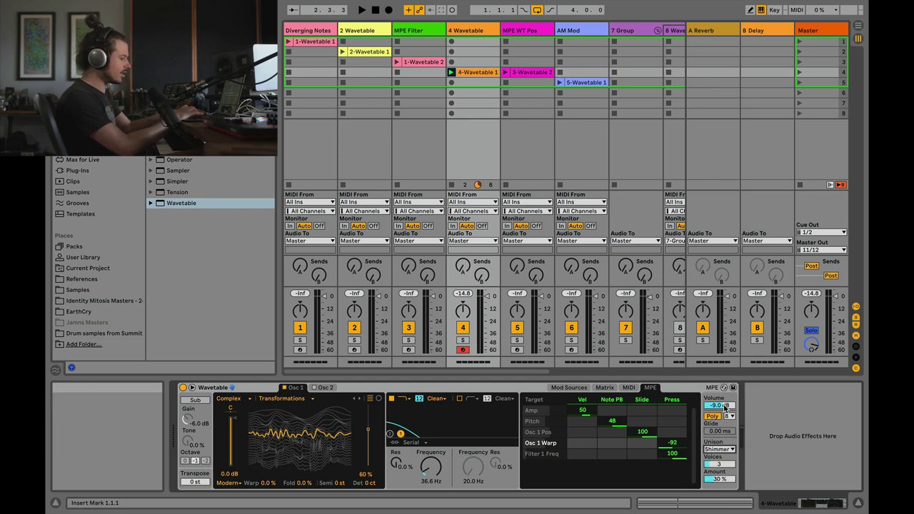
{"action": "left_click_drag", "start_coordinate": [719, 479], "coordinate": [718, 464]}
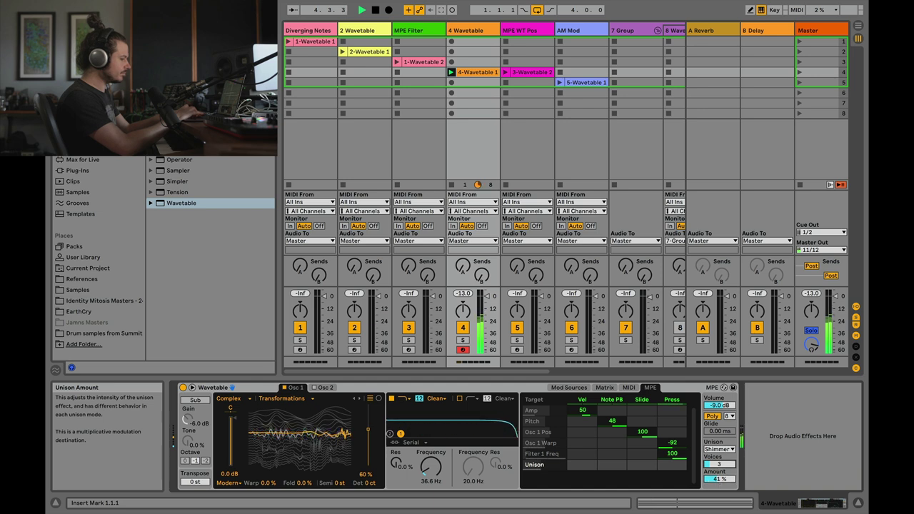
{"action": "left_click_drag", "start_coordinate": [719, 481], "coordinate": [719, 471]}
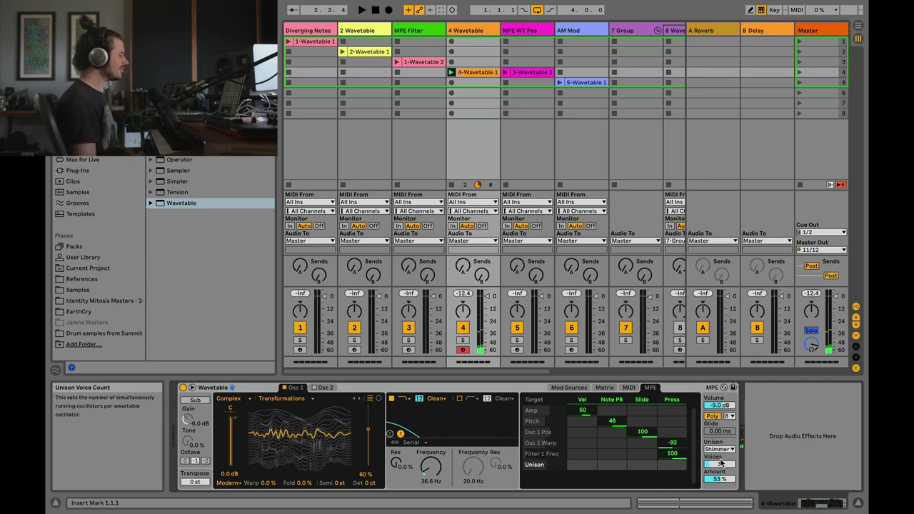
{"action": "left_click", "coordinate": [523, 32]}
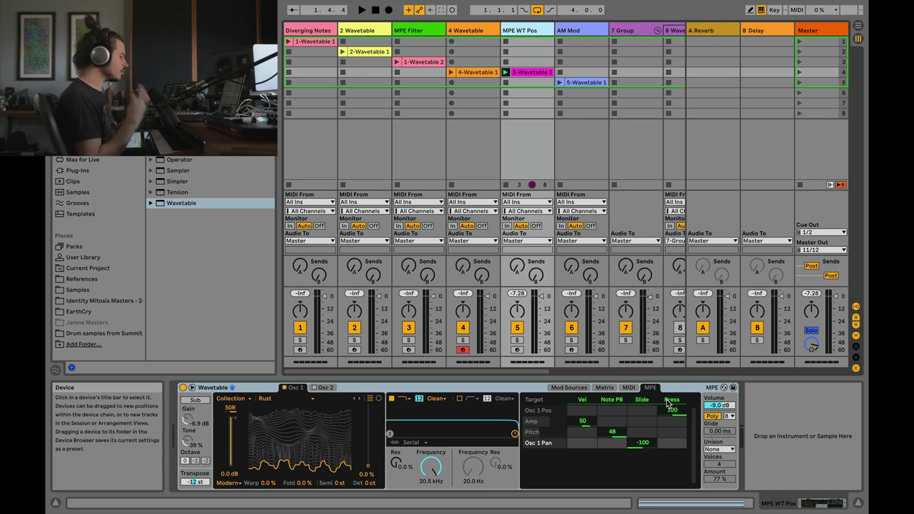
{"action": "key", "text": "space"}
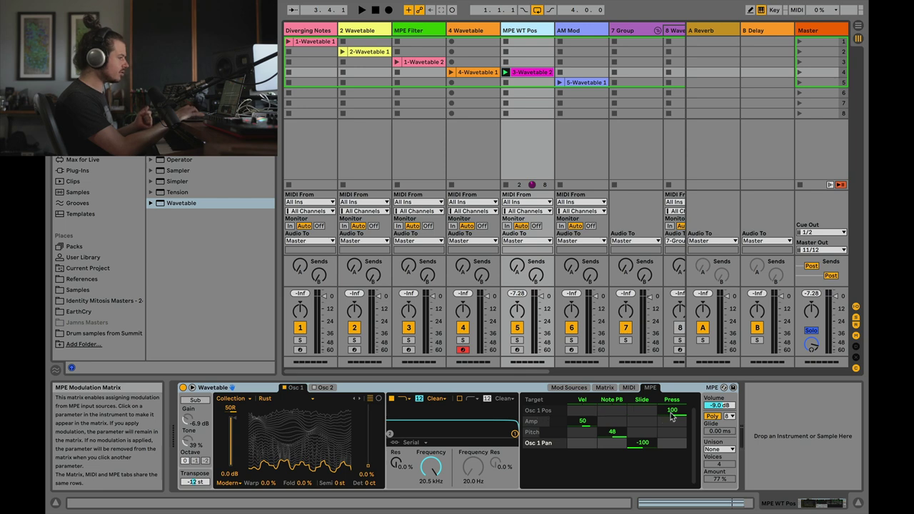
{"action": "key", "text": "shift+Tab"}
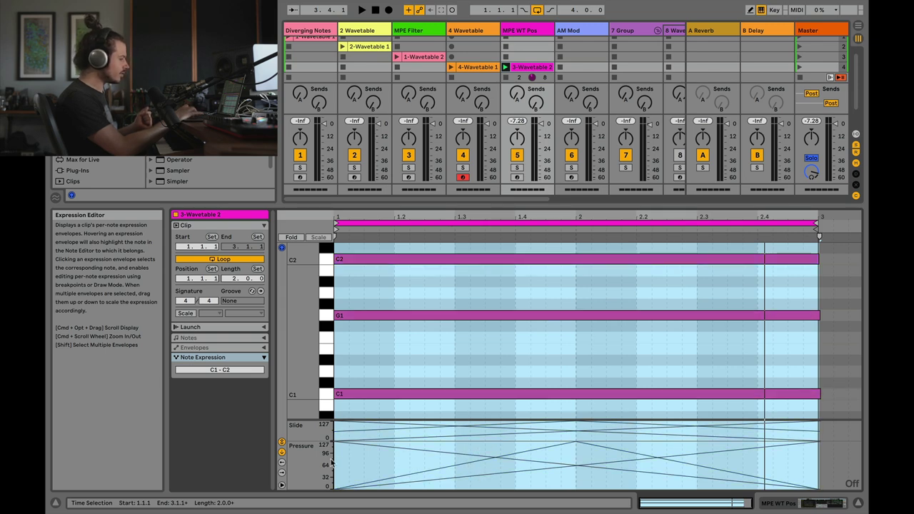
{"action": "left_click", "coordinate": [528, 30]}
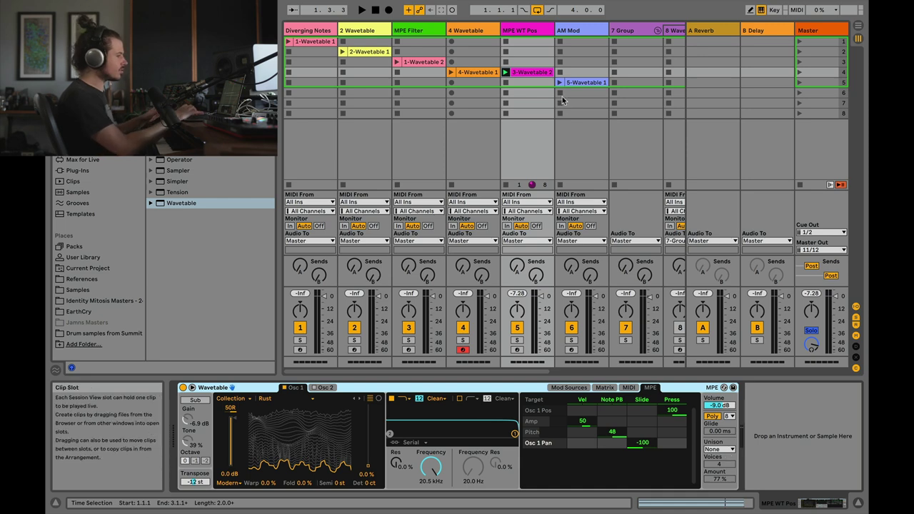
- Add a Wavetable MIDI track after MPE WT Pos using Complex > Octa Phase, and copy the 3-Wavetable 2 clip onto it
{"action": "right_click", "coordinate": [541, 30]}
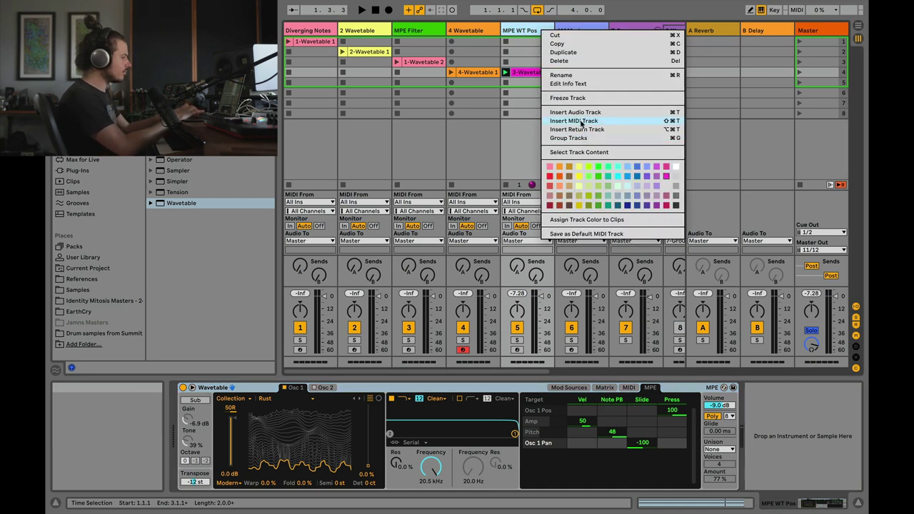
{"action": "left_click", "coordinate": [581, 121]}
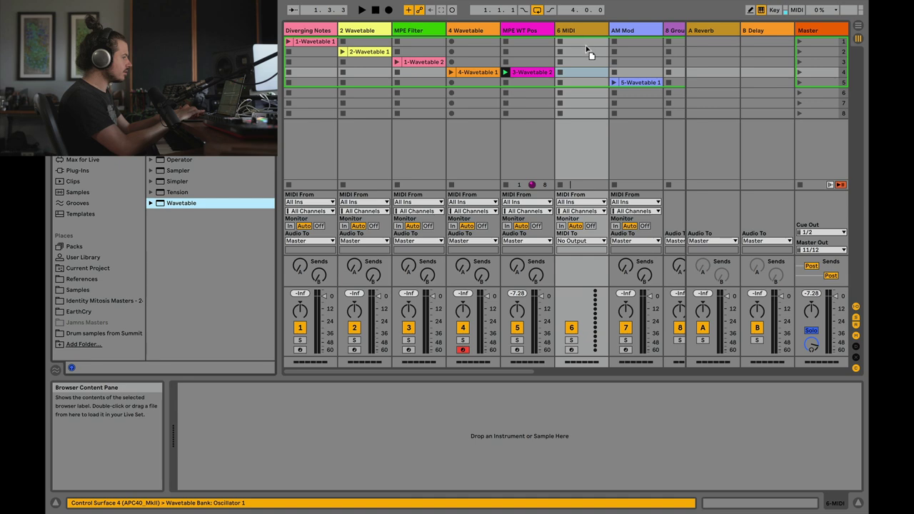
{"action": "key", "text": "Return"}
{"action": "left_click", "coordinate": [271, 399]}
{"action": "left_click", "coordinate": [238, 400]}
{"action": "left_click", "coordinate": [238, 400]}
{"action": "left_click", "coordinate": [241, 427]}
{"action": "left_click", "coordinate": [275, 400]}
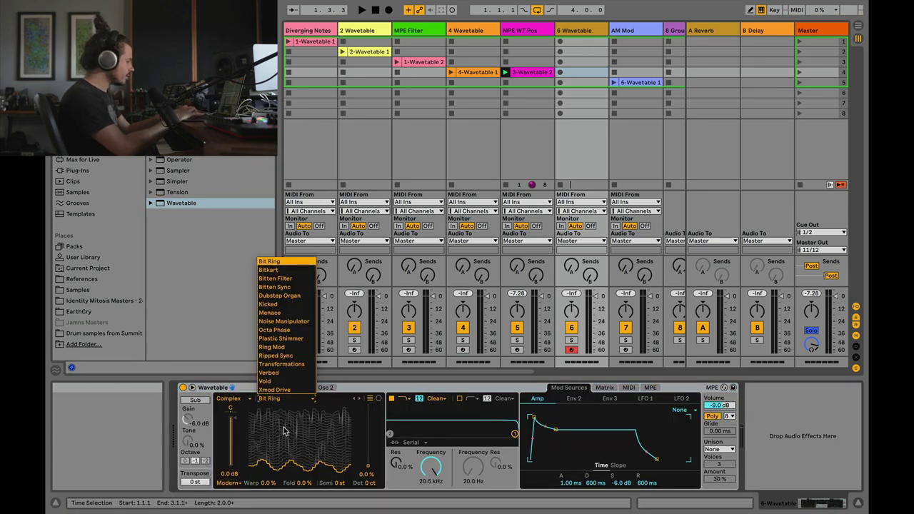
{"action": "left_click", "coordinate": [274, 330]}
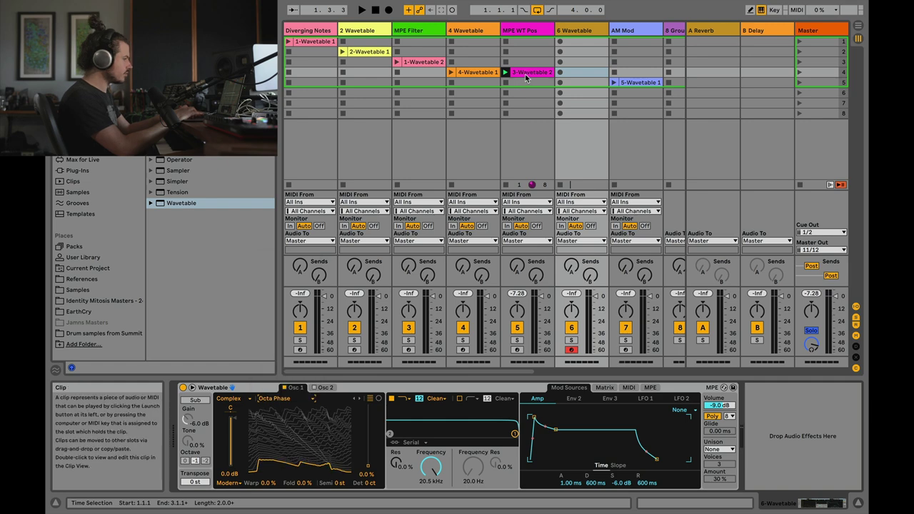
{"action": "left_click", "coordinate": [528, 75]}
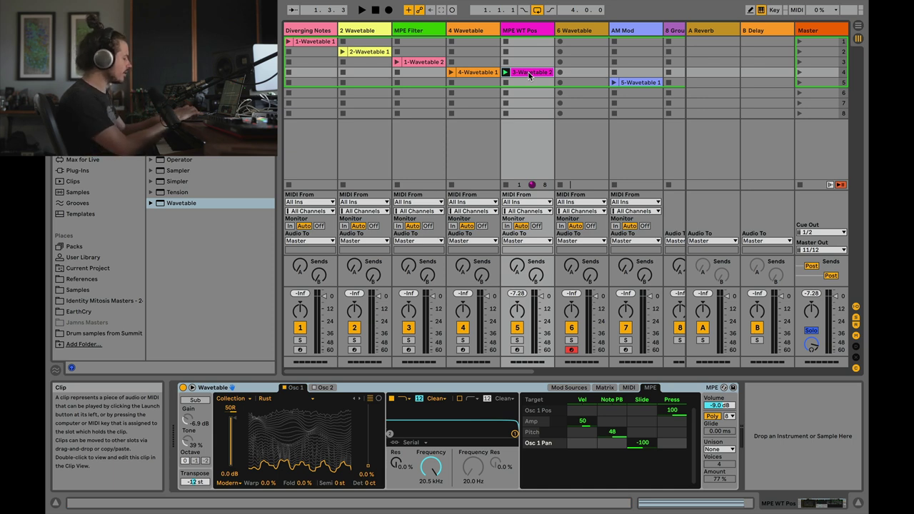
{"action": "left_click_drag", "start_coordinate": [529, 74], "coordinate": [579, 75]}
- In the new Wavetable's MPE matrix, remove the Slide amount on Osc 1 Pos and set Pressure to 100
{"action": "double_click", "coordinate": [575, 74]}
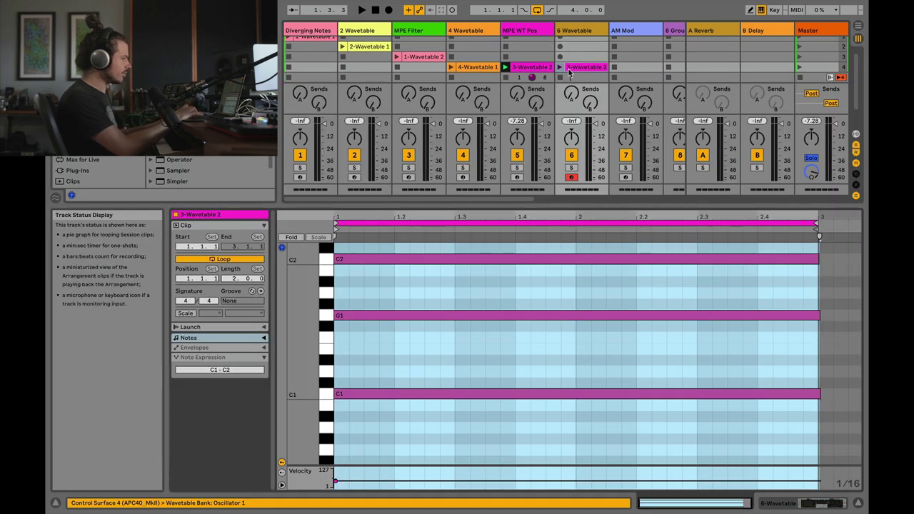
{"action": "key", "text": "shift+Tab"}
{"action": "left_click", "coordinate": [603, 388]}
{"action": "left_click", "coordinate": [648, 389]}
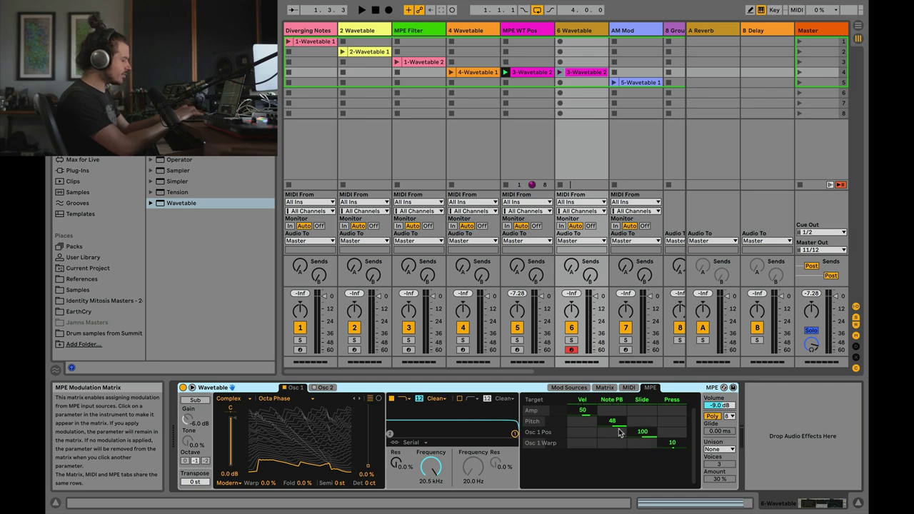
{"action": "key", "text": "Delete"}
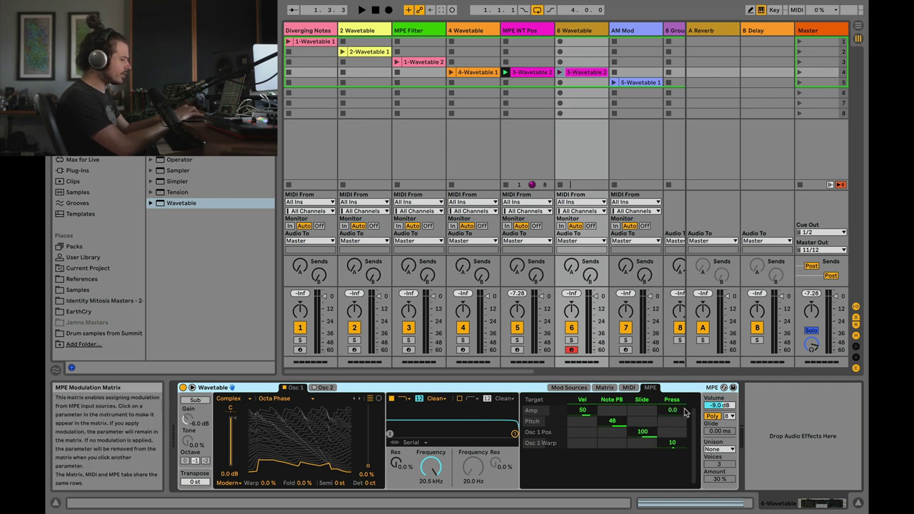
{"action": "left_click", "coordinate": [645, 434]}
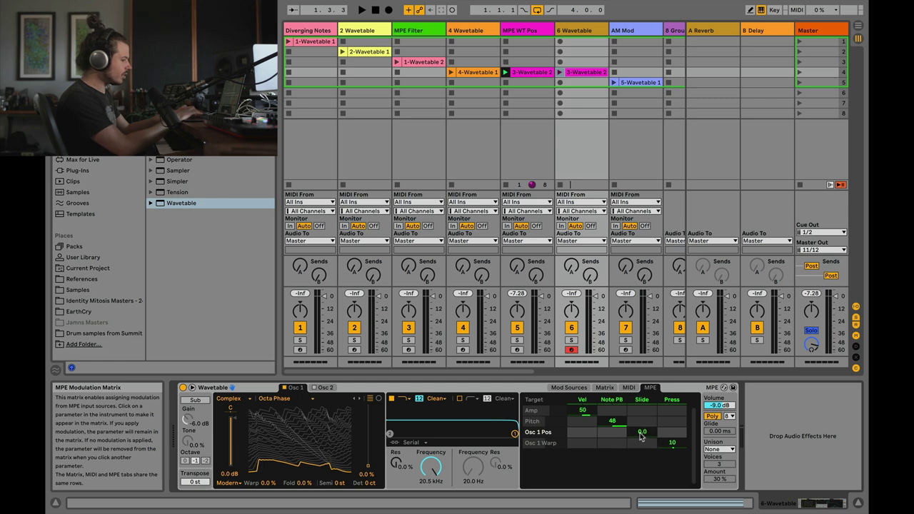
{"action": "left_click", "coordinate": [639, 445]}
{"action": "left_click", "coordinate": [674, 433]}
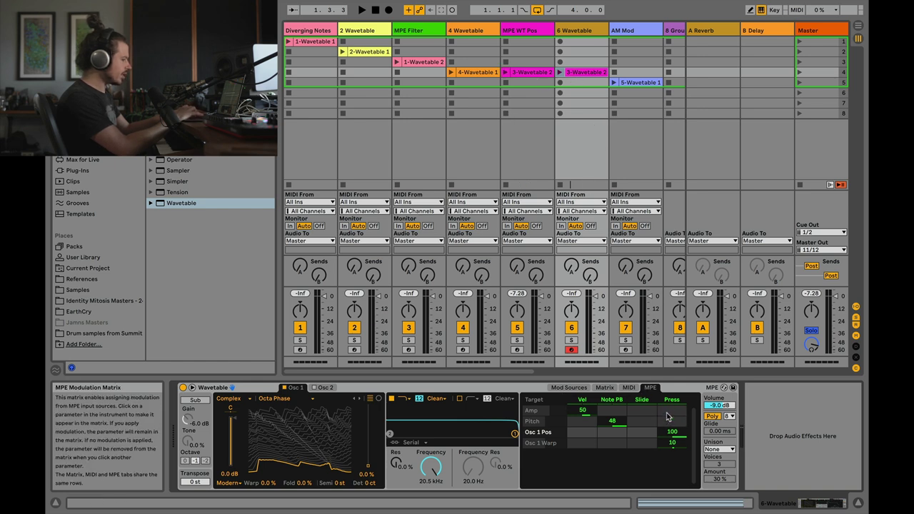
- Launch the copied clip and add Osc 1 Pan as an MPE target with Slide at -100
{"action": "left_click", "coordinate": [560, 72]}
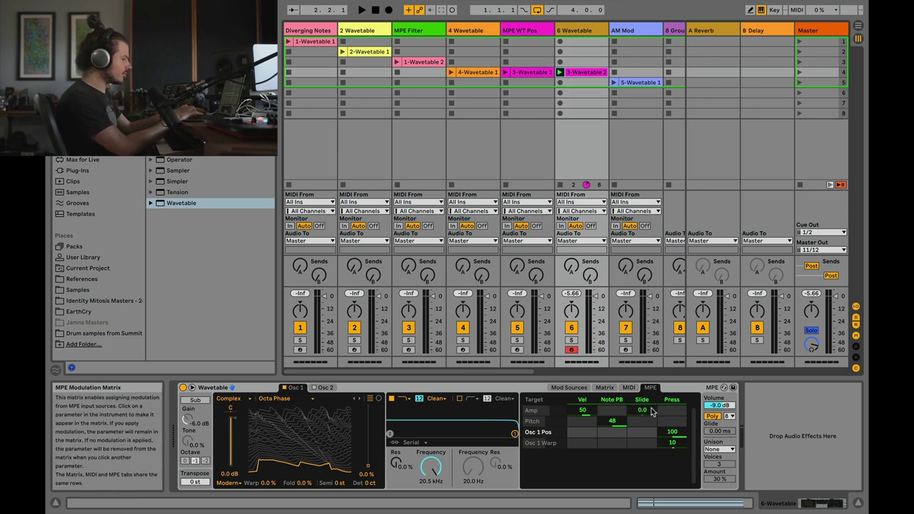
{"action": "left_click", "coordinate": [233, 409]}
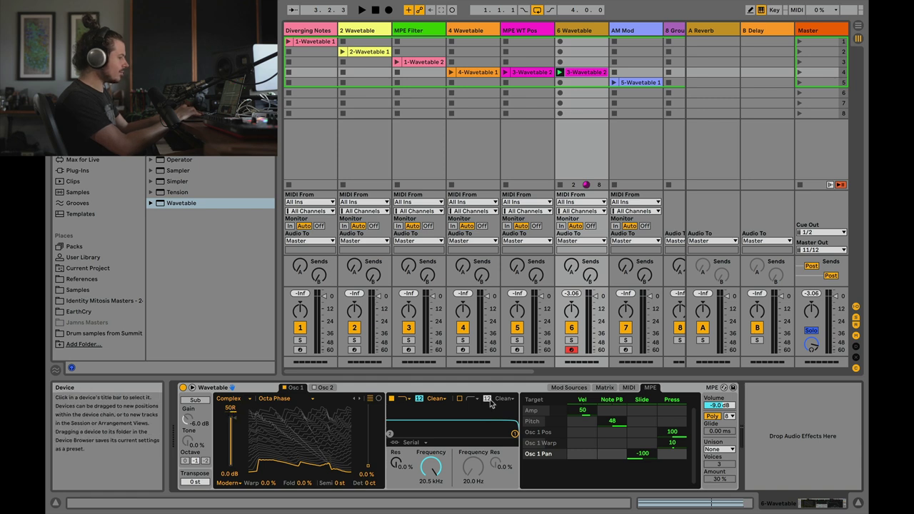
{"action": "left_click", "coordinate": [643, 457]}
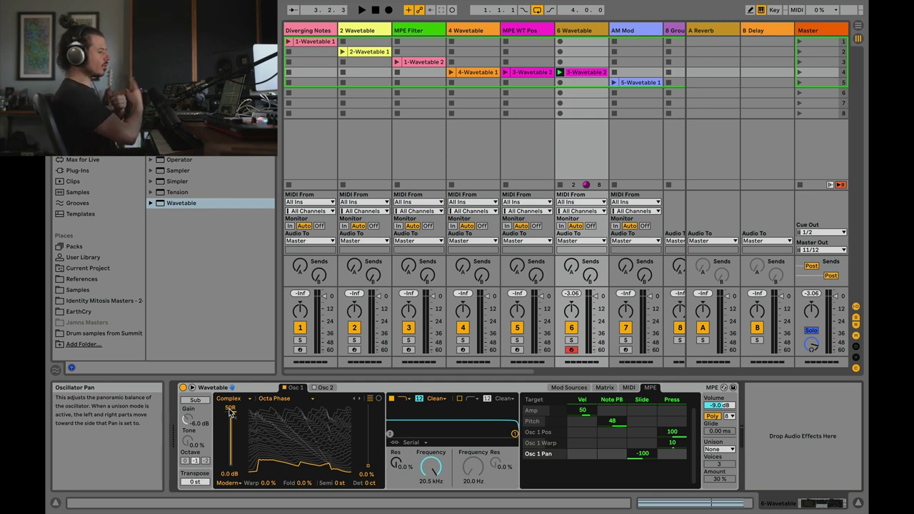
- Show only the Slide lane in the copied clip's Note Expression view and inspect the G1, C2 and C1 curves
{"action": "double_click", "coordinate": [584, 72]}
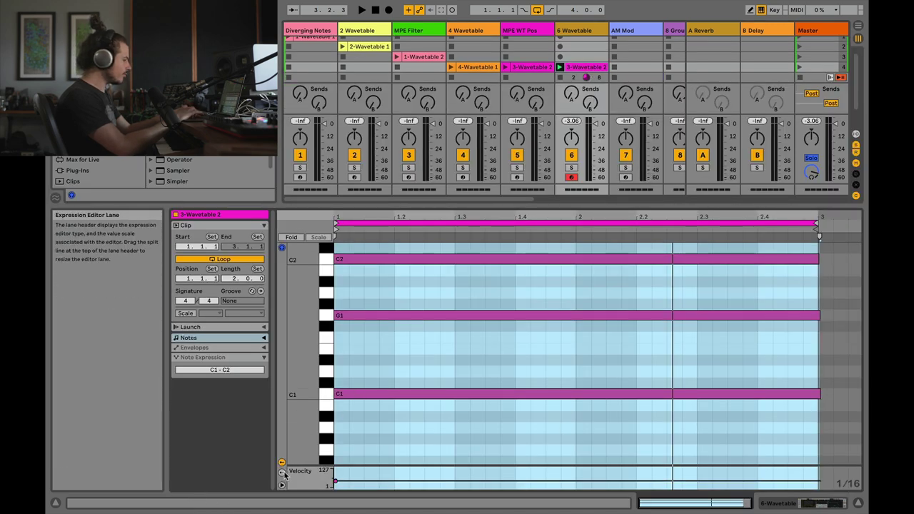
{"action": "left_click", "coordinate": [214, 357]}
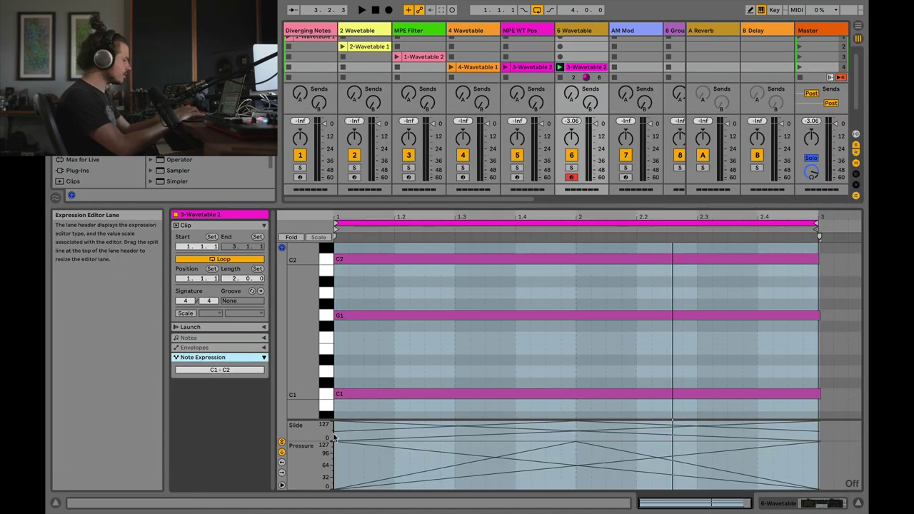
{"action": "left_click_drag", "start_coordinate": [343, 422], "coordinate": [359, 393]}
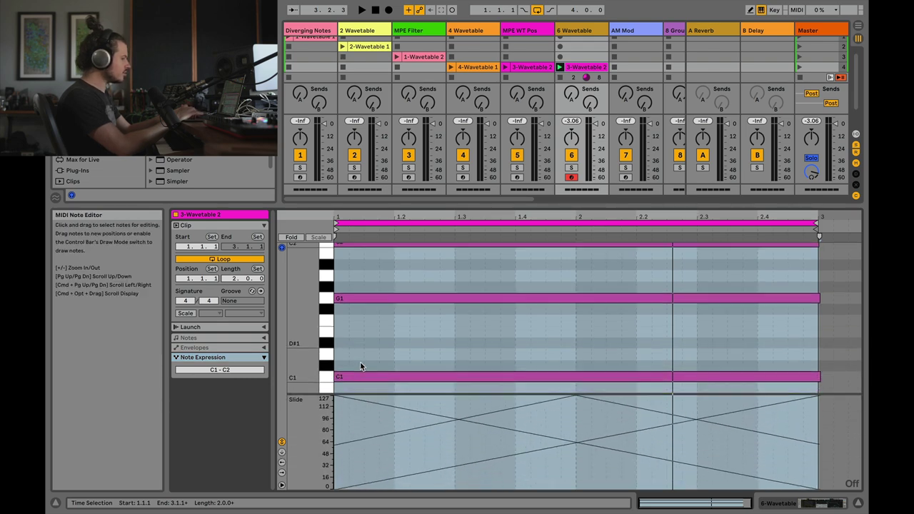
{"action": "left_click", "coordinate": [388, 302]}
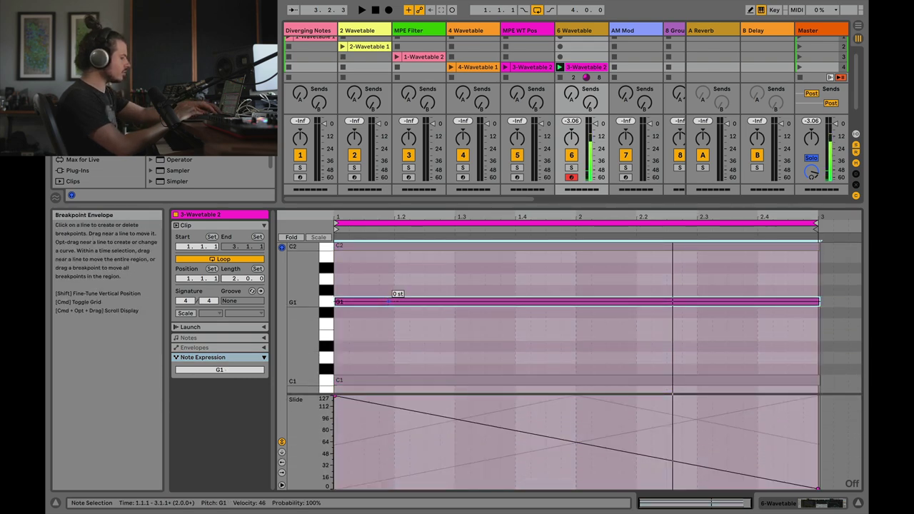
{"action": "left_click", "coordinate": [385, 247]}
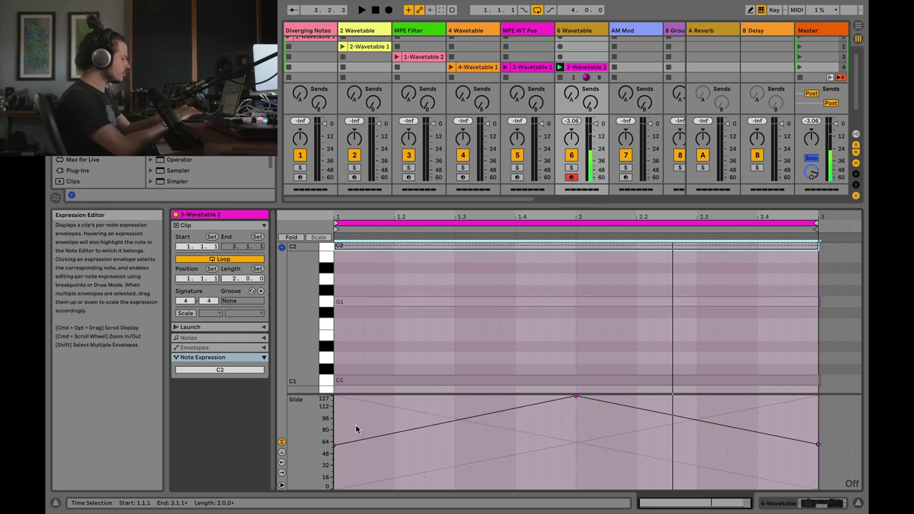
{"action": "scroll", "coordinate": [350, 368], "scroll_direction": "down", "scroll_amount": 2}
{"action": "left_click", "coordinate": [350, 361]}
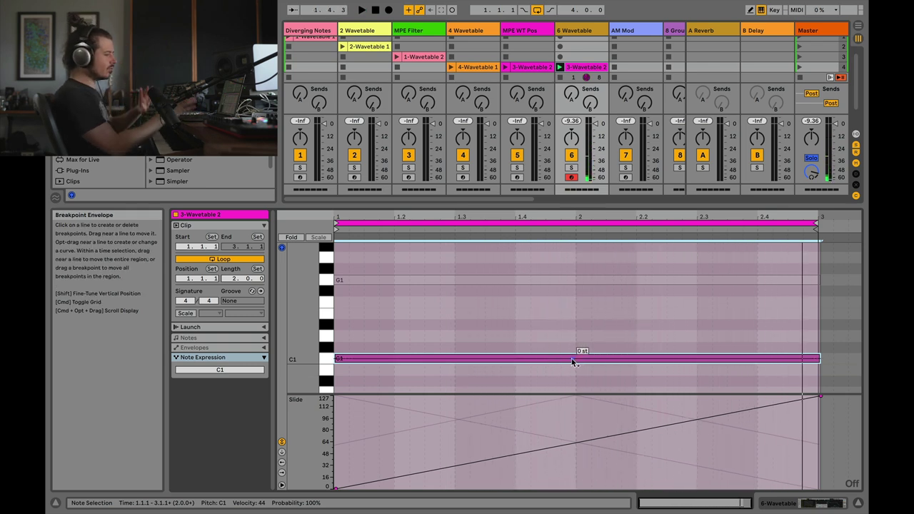
- Lower the start of C2's Slide envelope to 47 and play the clip back to hear it
{"action": "left_click", "coordinate": [525, 280]}
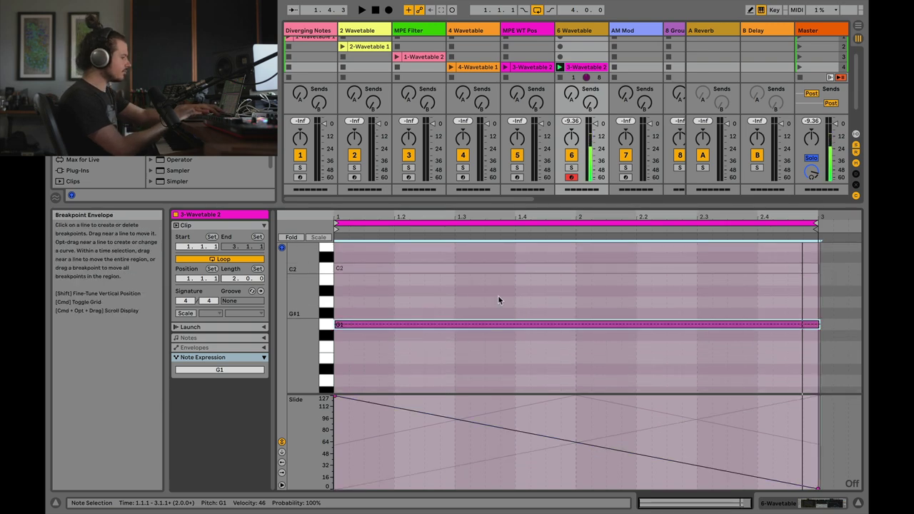
{"action": "left_click", "coordinate": [492, 269]}
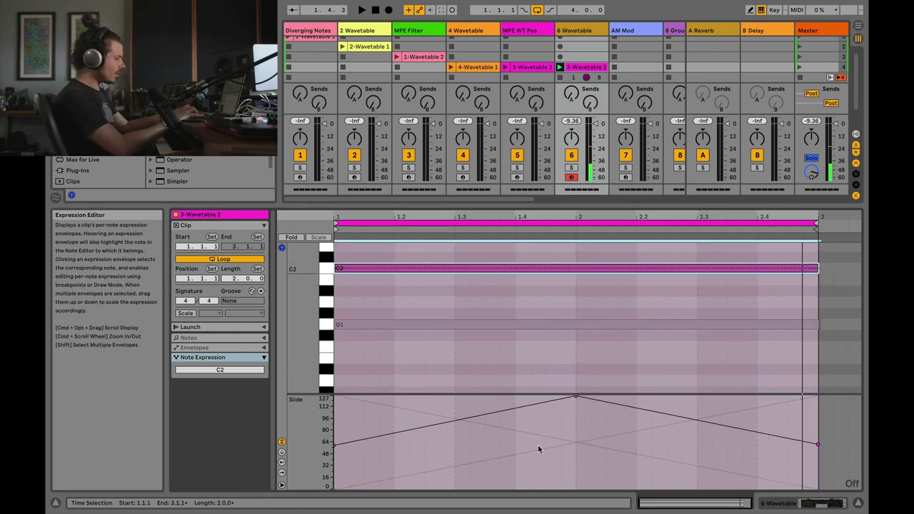
{"action": "left_click_drag", "start_coordinate": [336, 443], "coordinate": [336, 447]}
{"action": "key", "text": "space"}
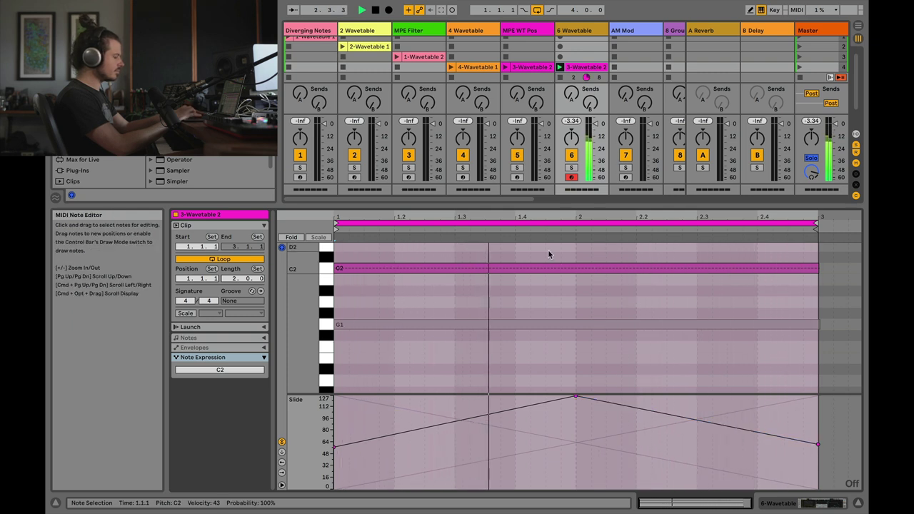
{"action": "key", "text": "space"}
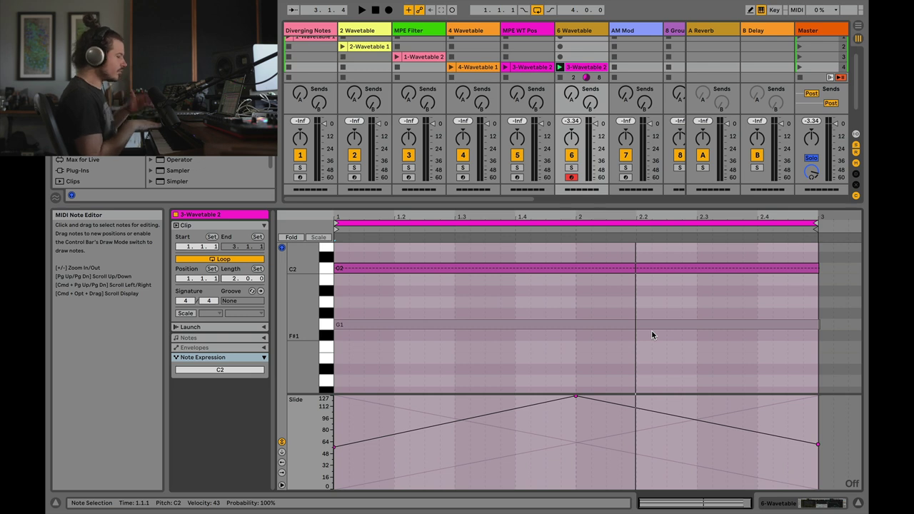